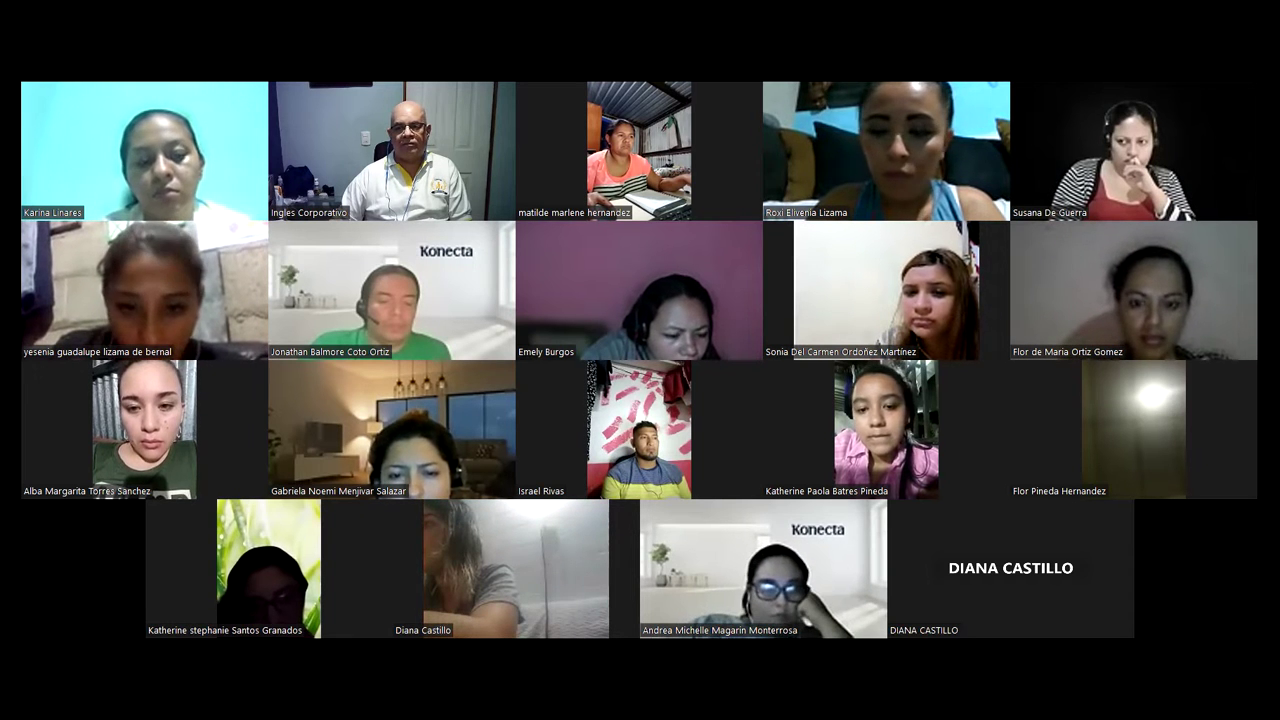
# Switch from the Zoom meeting to the Excel workbook Ejemplos Funciones Básicas Estudiante.xls
pyautogui.hotkey('alt', 'Tab')
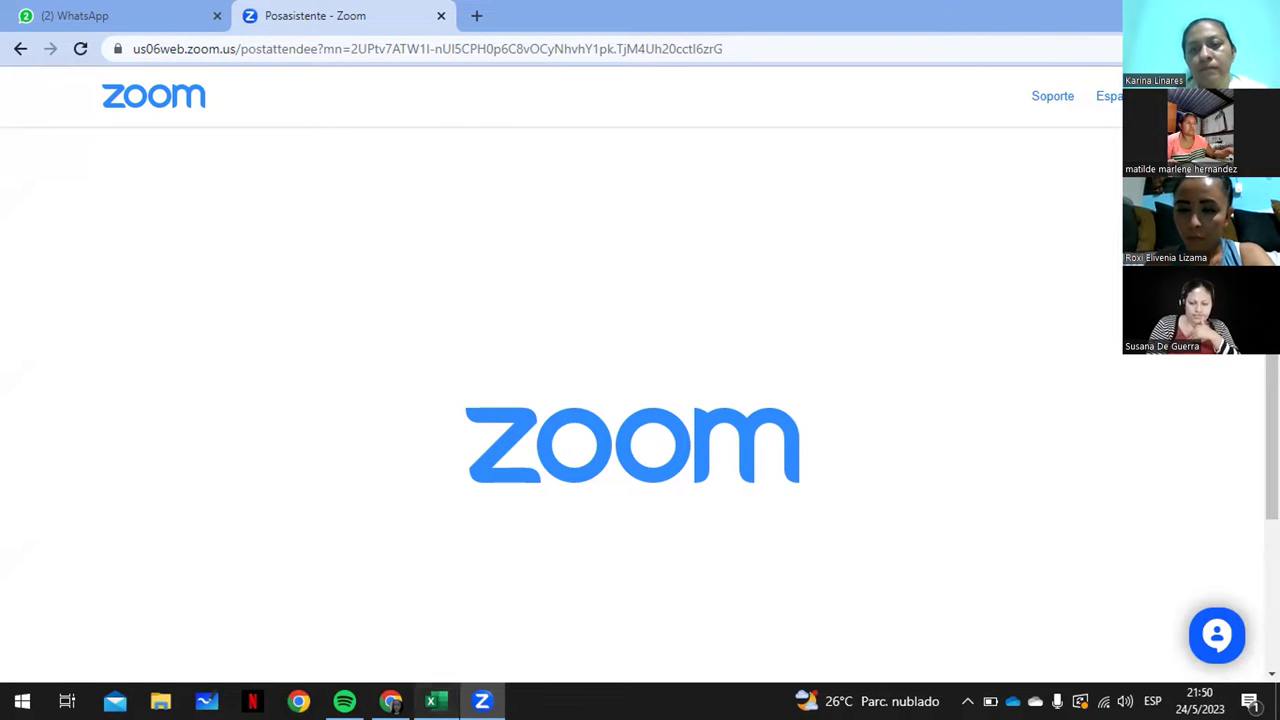
pyautogui.click(431, 701)
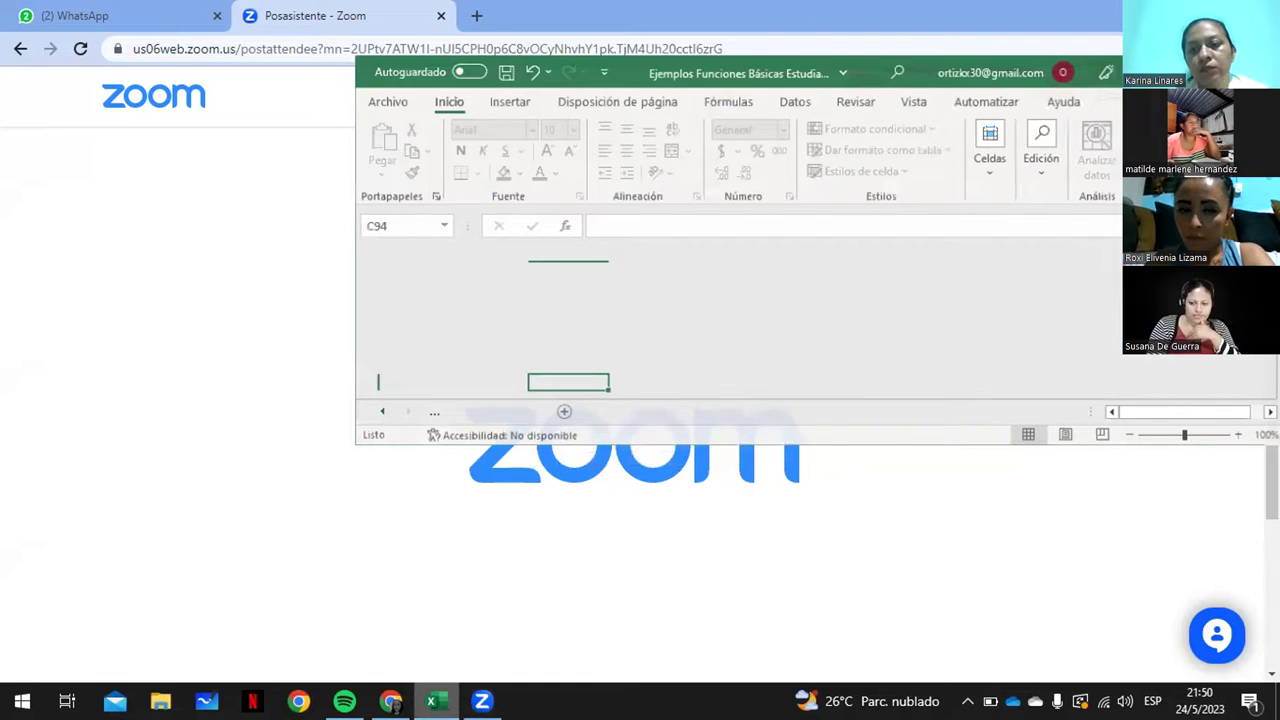
pyautogui.click(726, 341)
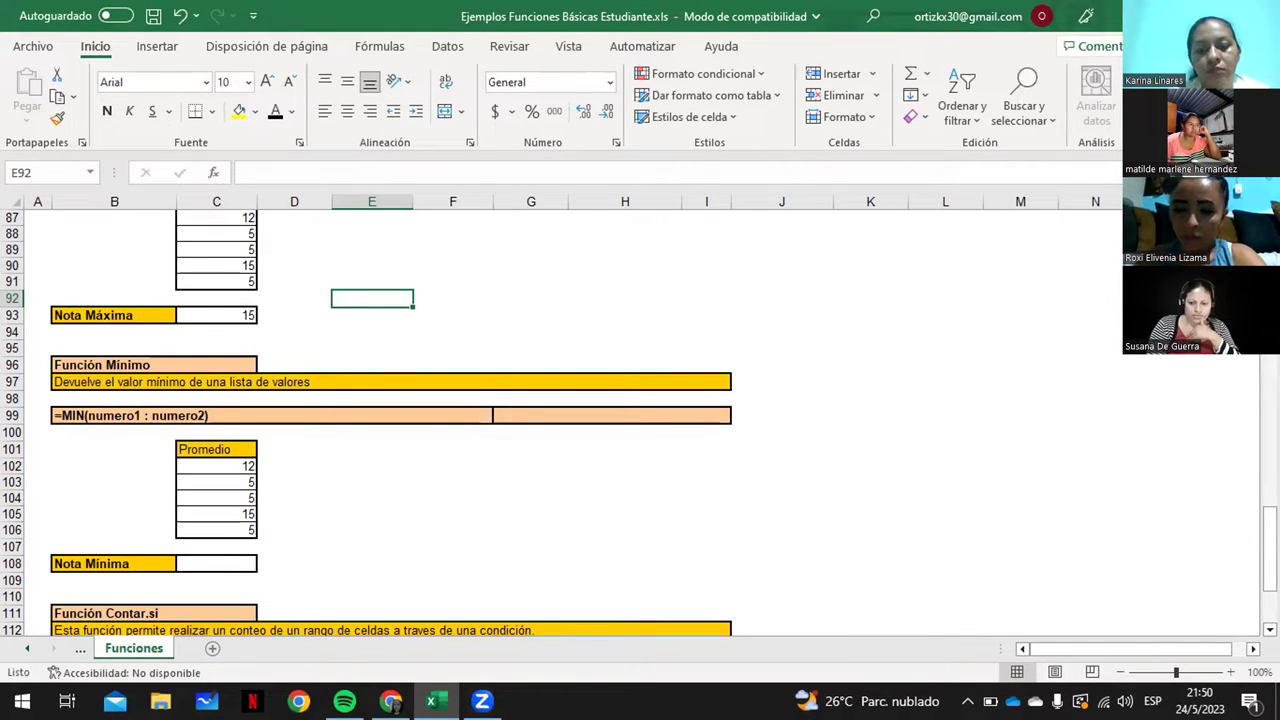
# Review the Función Máximo, Función Mínimo and Función Contar.si exercises on the Funciones sheet
pyautogui.scroll(-1, 640, 420)
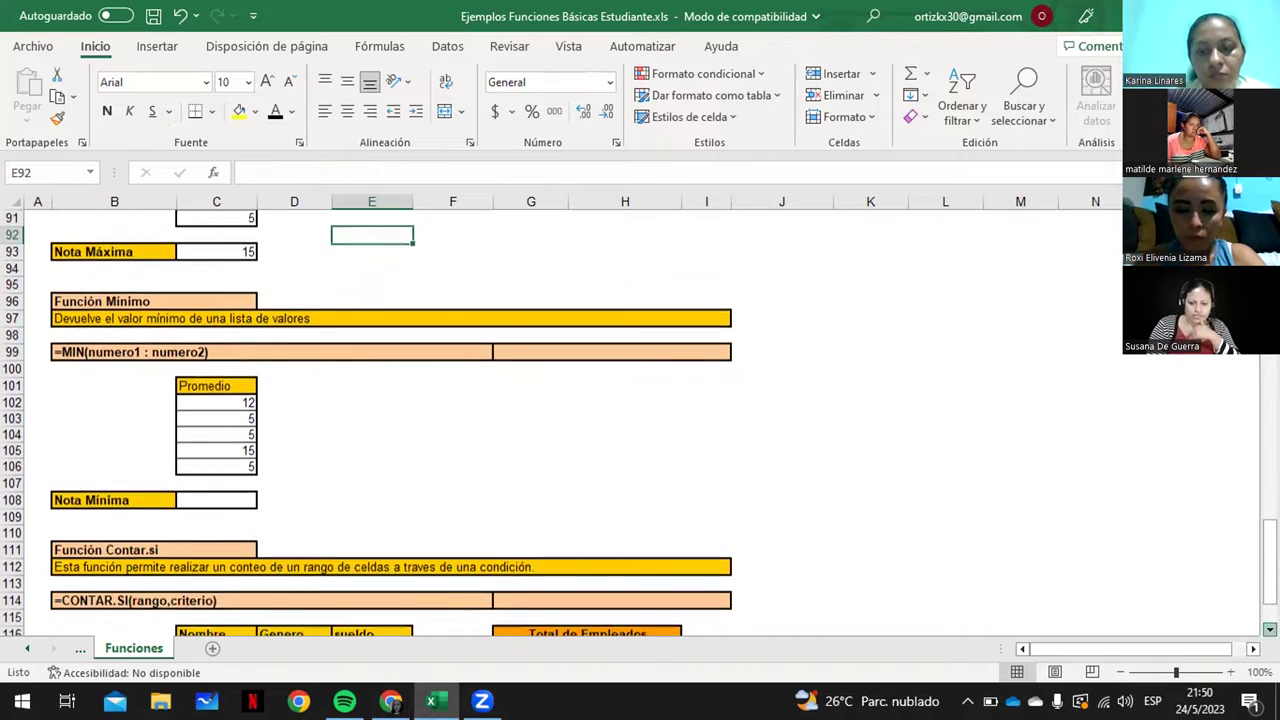
pyautogui.scroll(-2, 640, 420)
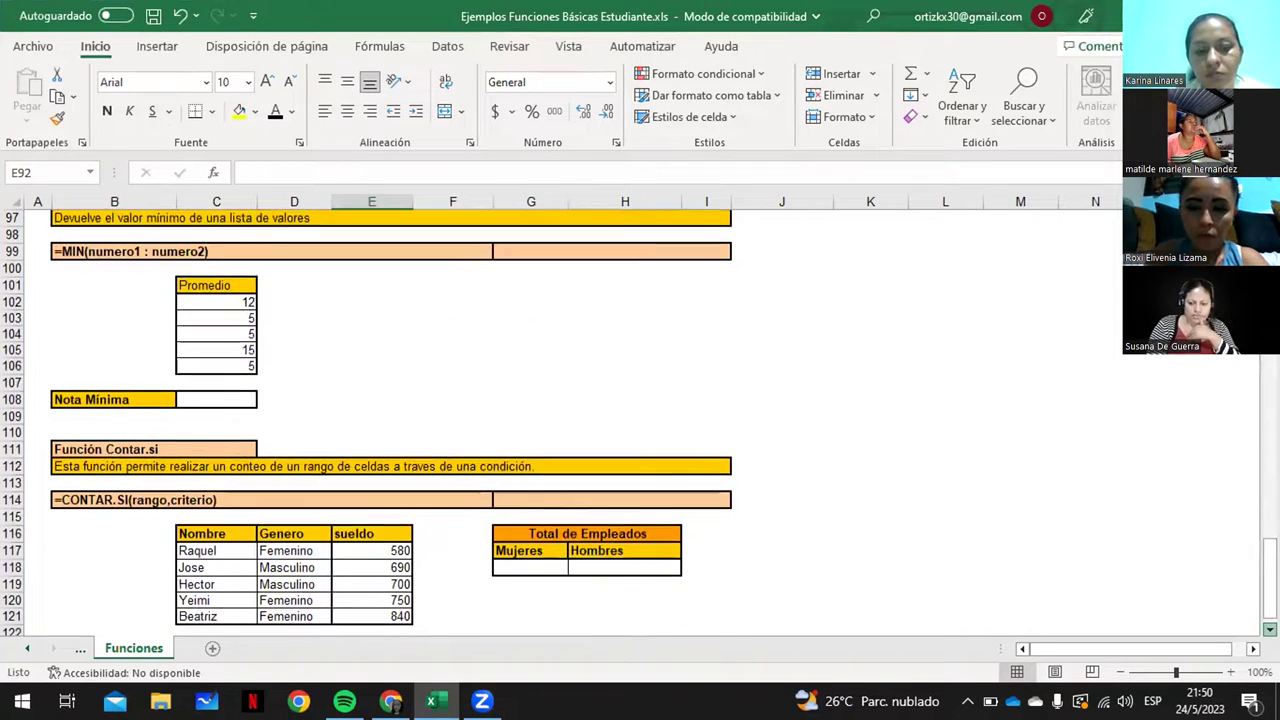
pyautogui.scroll(-6, 390, 420)
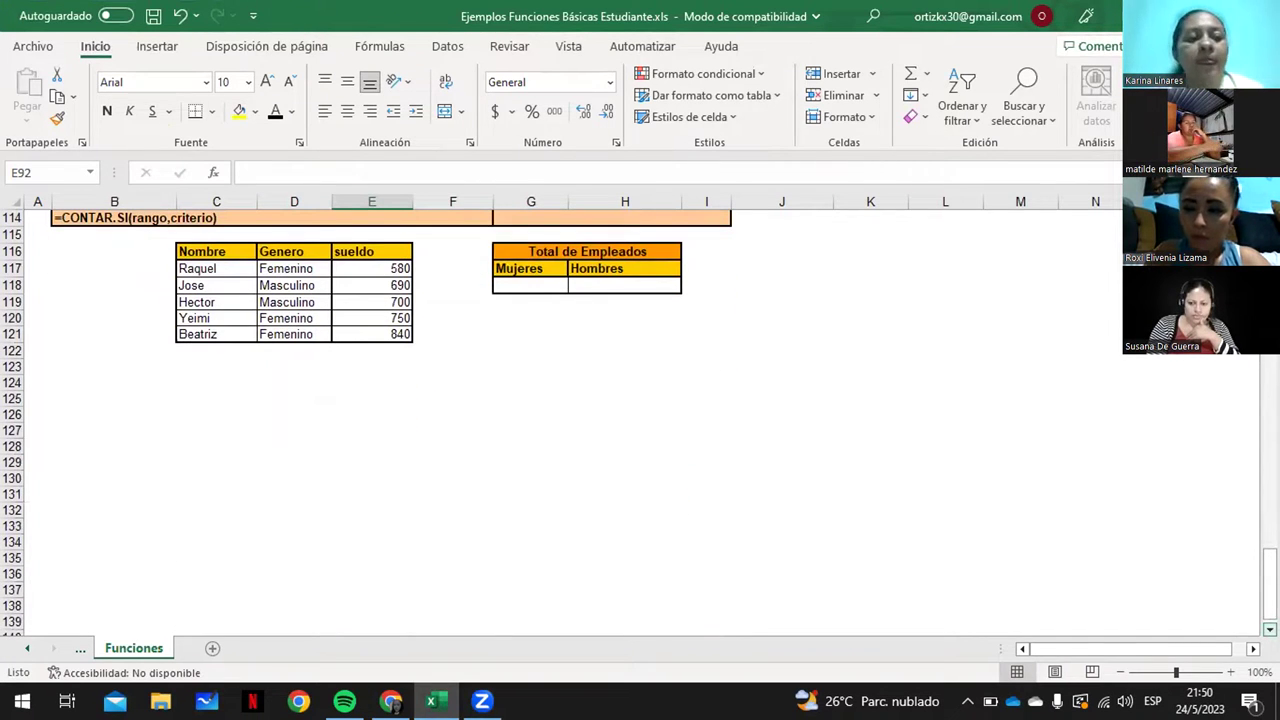
pyautogui.scroll(3, 583, 446)
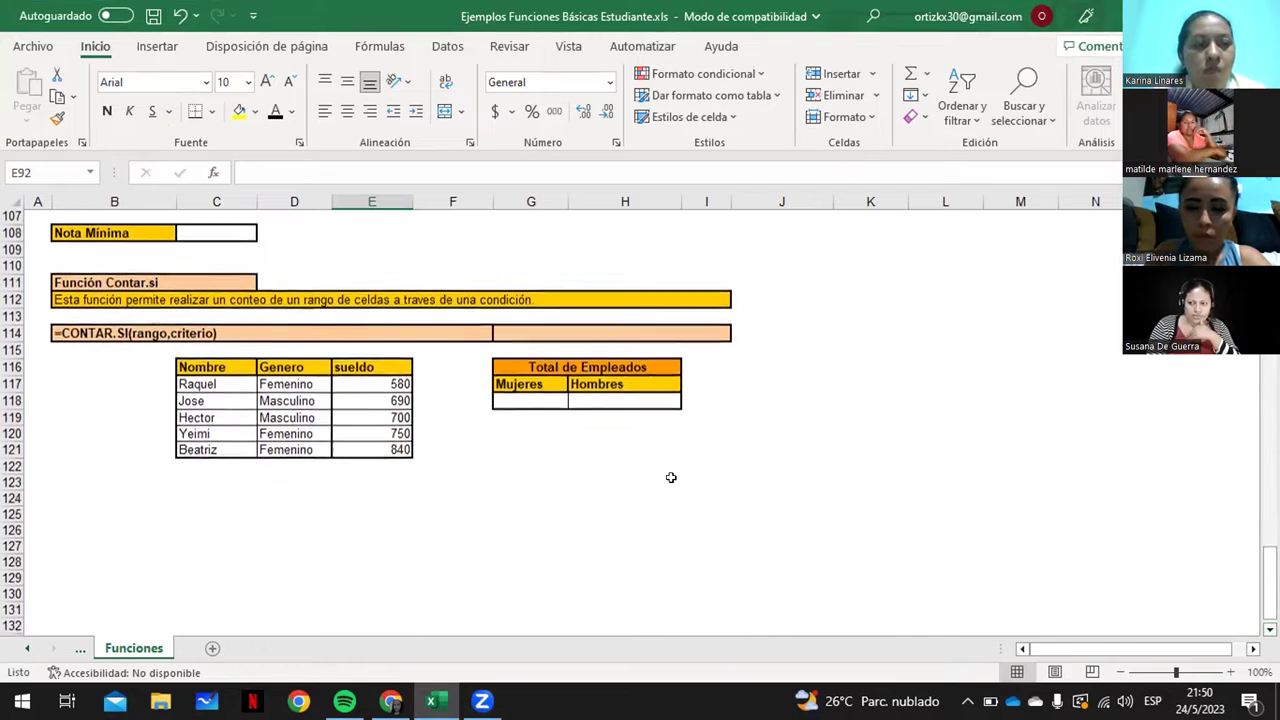
pyautogui.scroll(1, 720, 495)
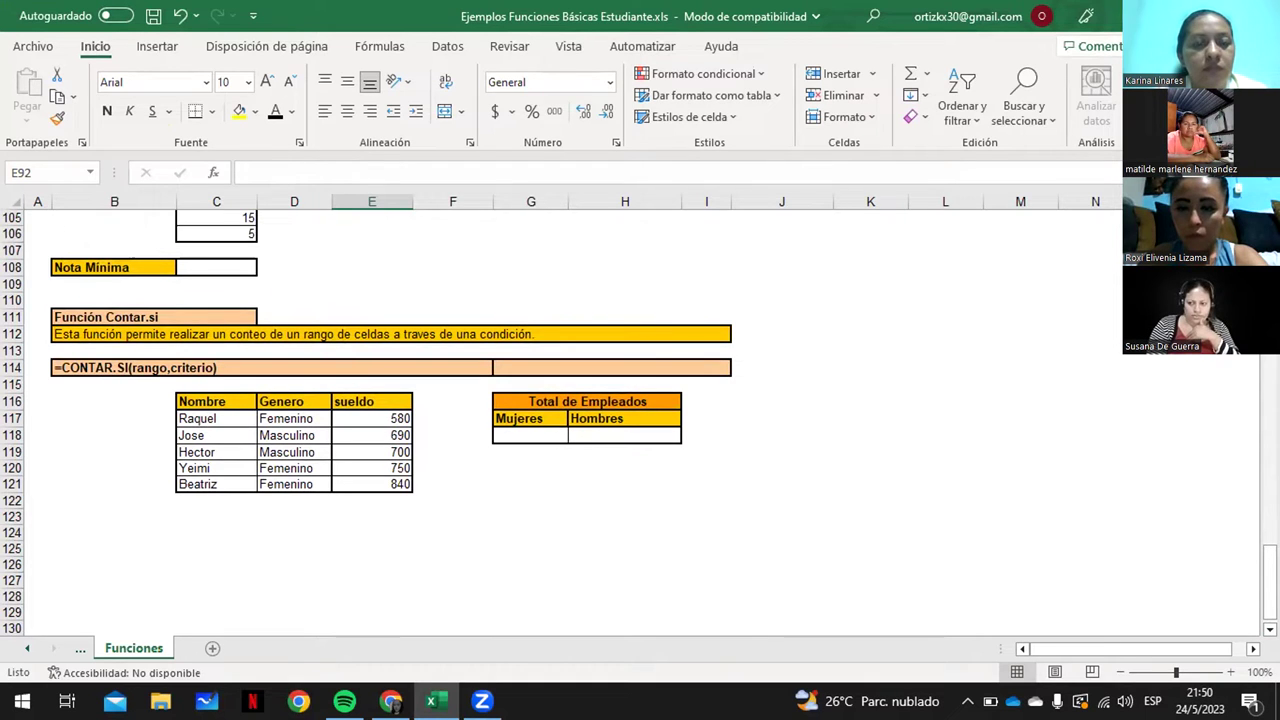
pyautogui.scroll(-2, 640, 420)
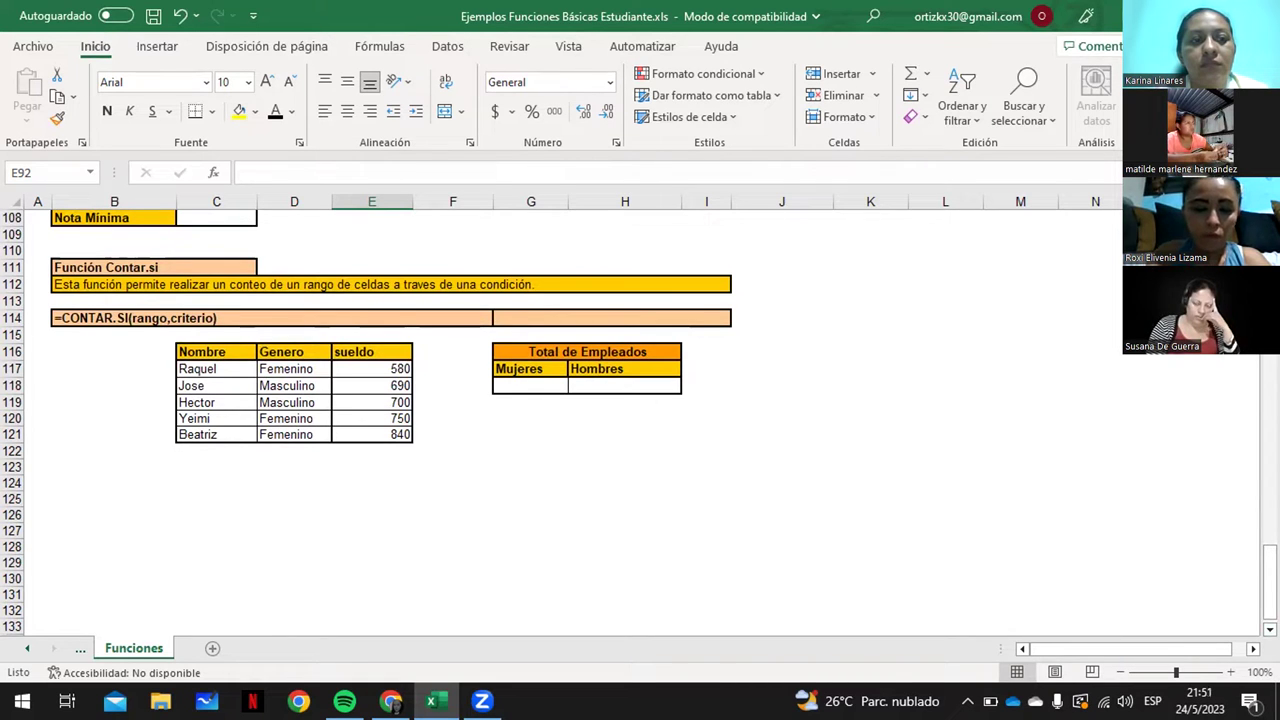
pyautogui.scroll(3, 390, 420)
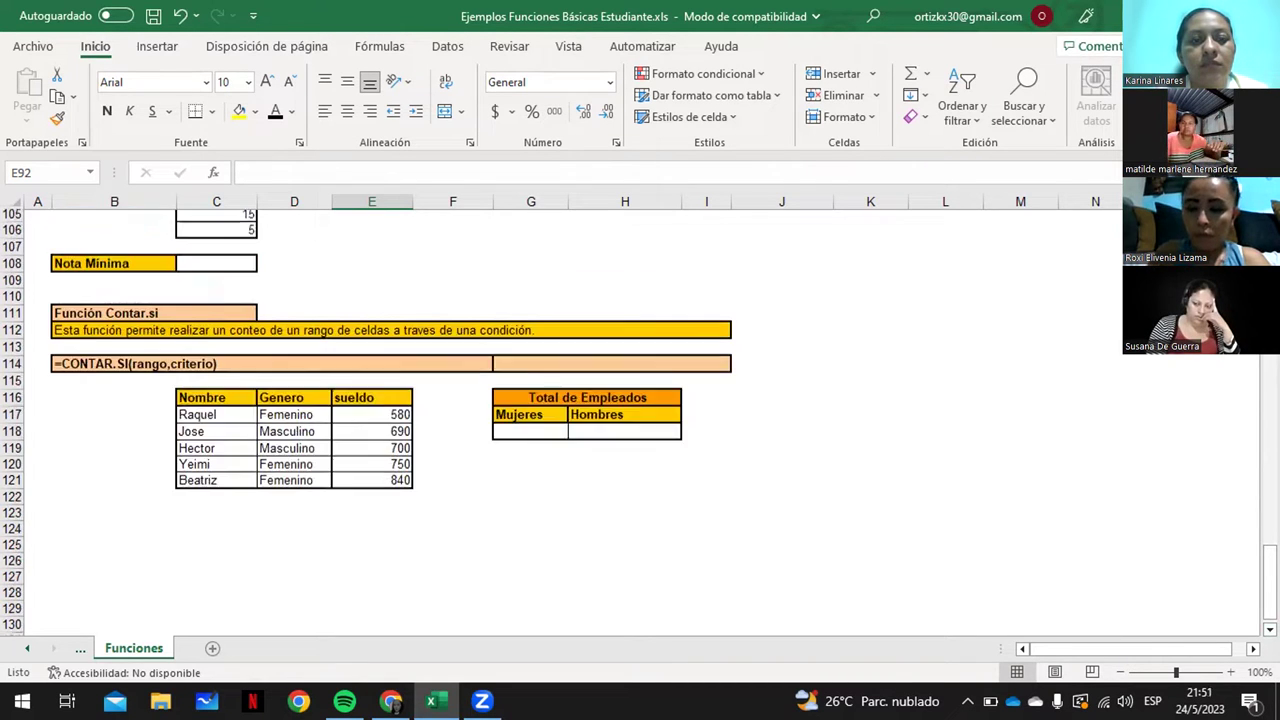
pyautogui.scroll(1, 390, 420)
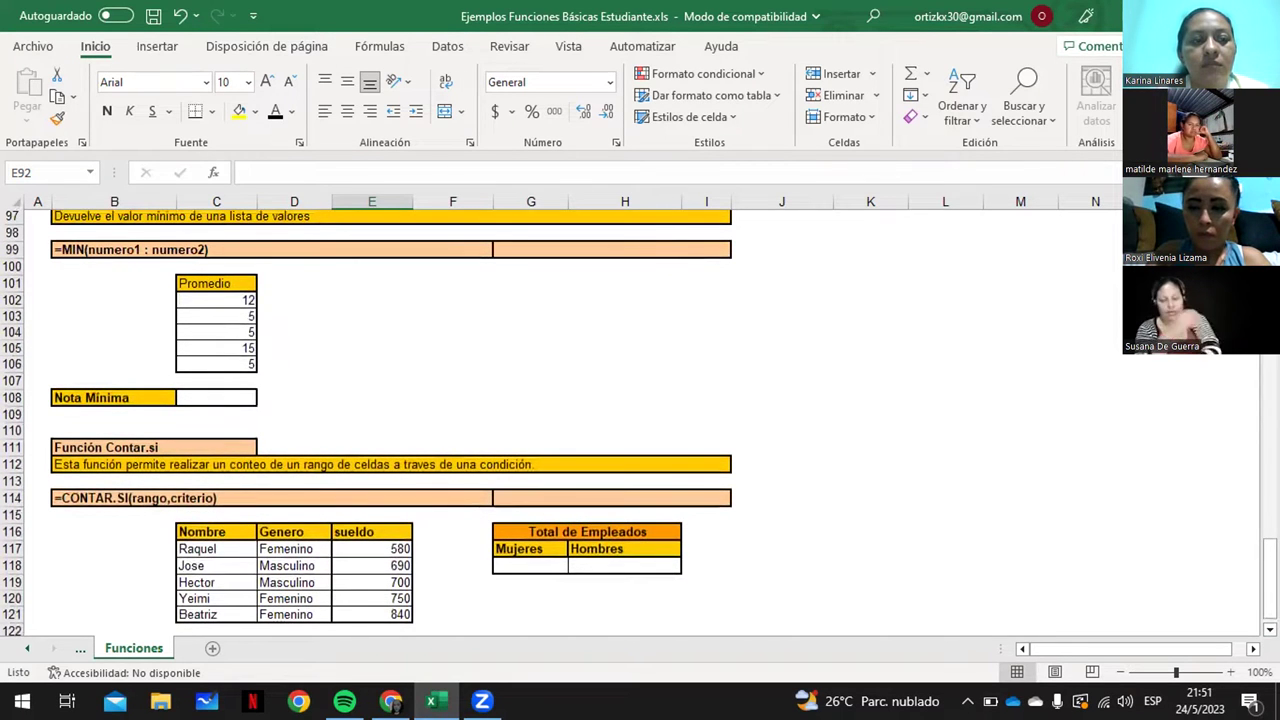
pyautogui.scroll(3, 390, 420)
pyautogui.scroll(2, 640, 420)
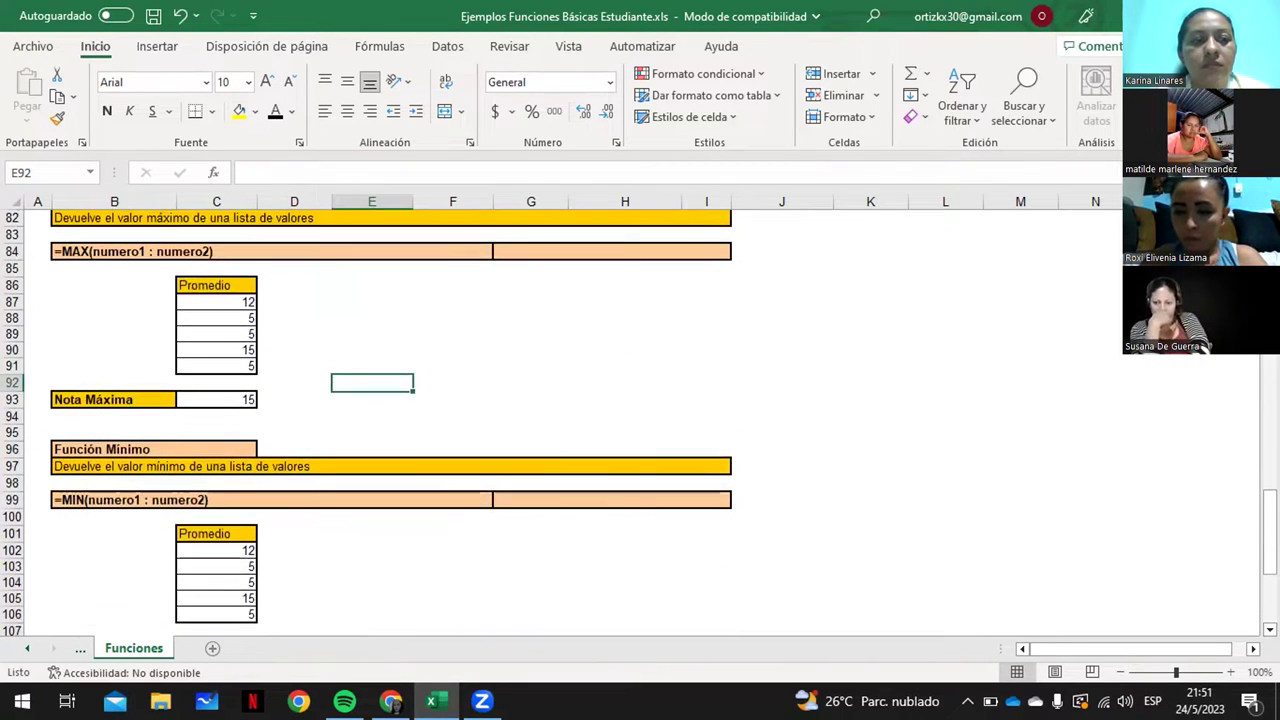
pyautogui.scroll(1, 640, 420)
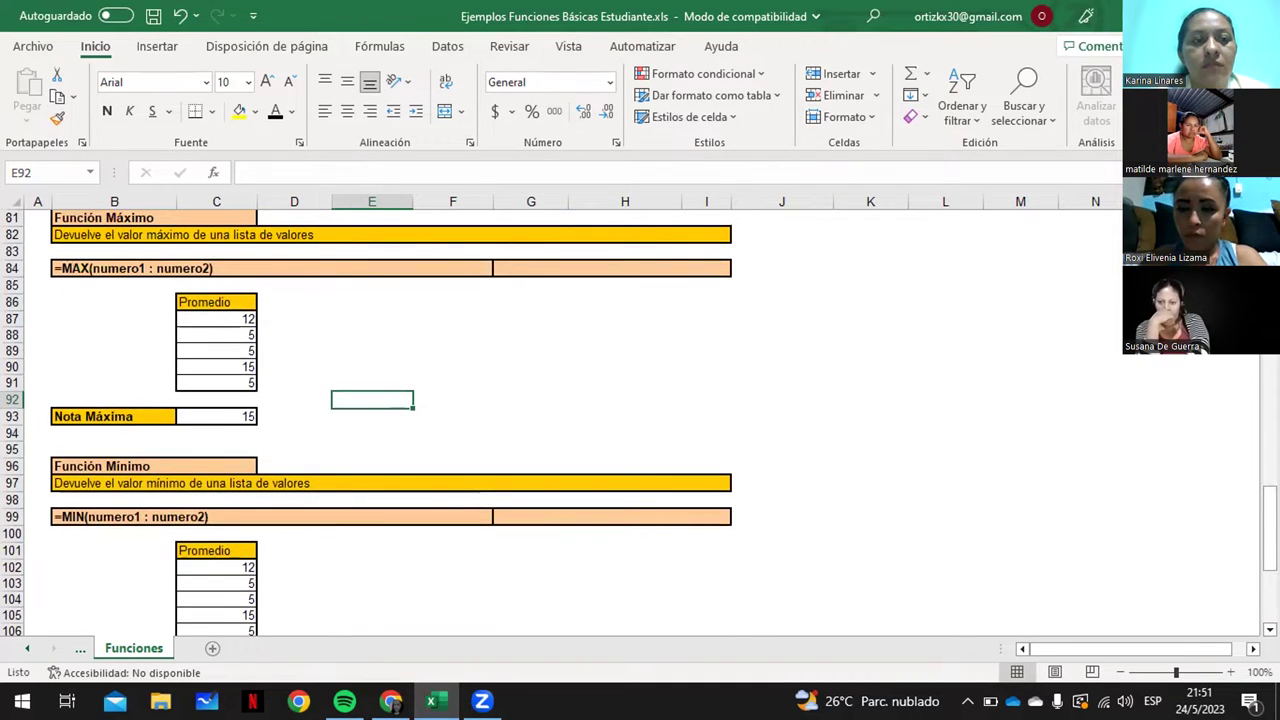
pyautogui.scroll(-2, 640, 420)
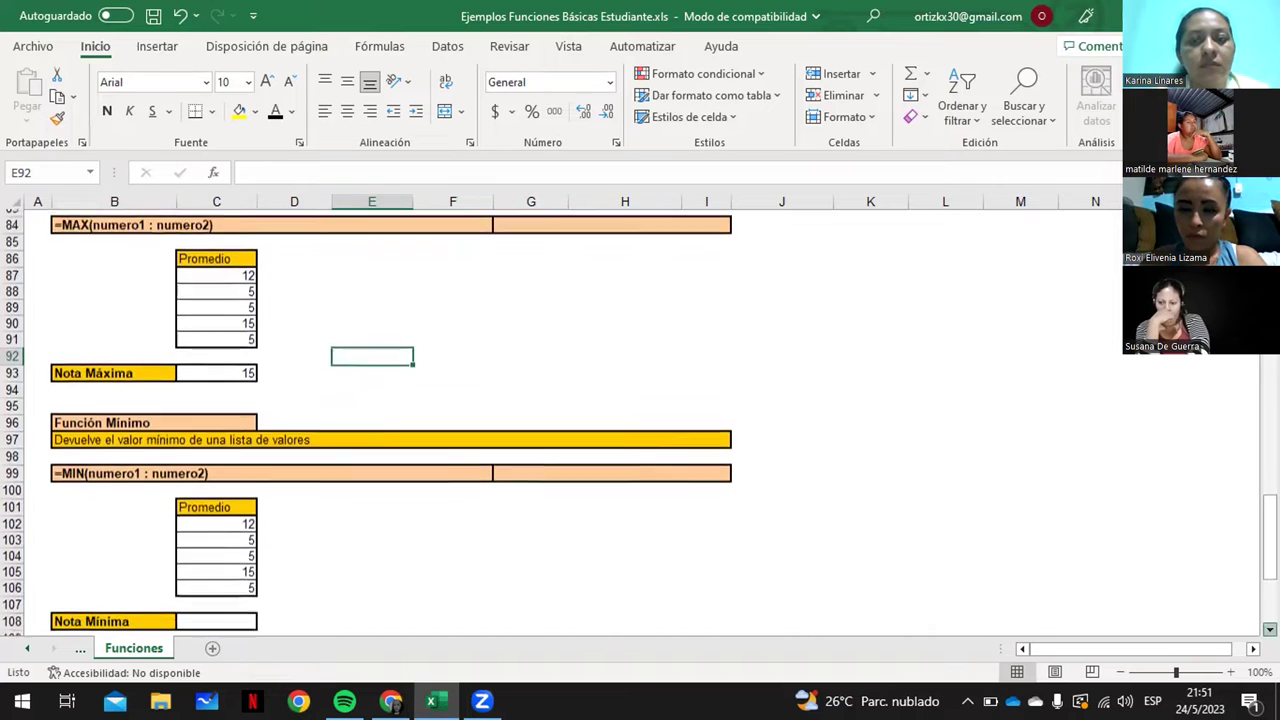
pyautogui.scroll(-3, 640, 420)
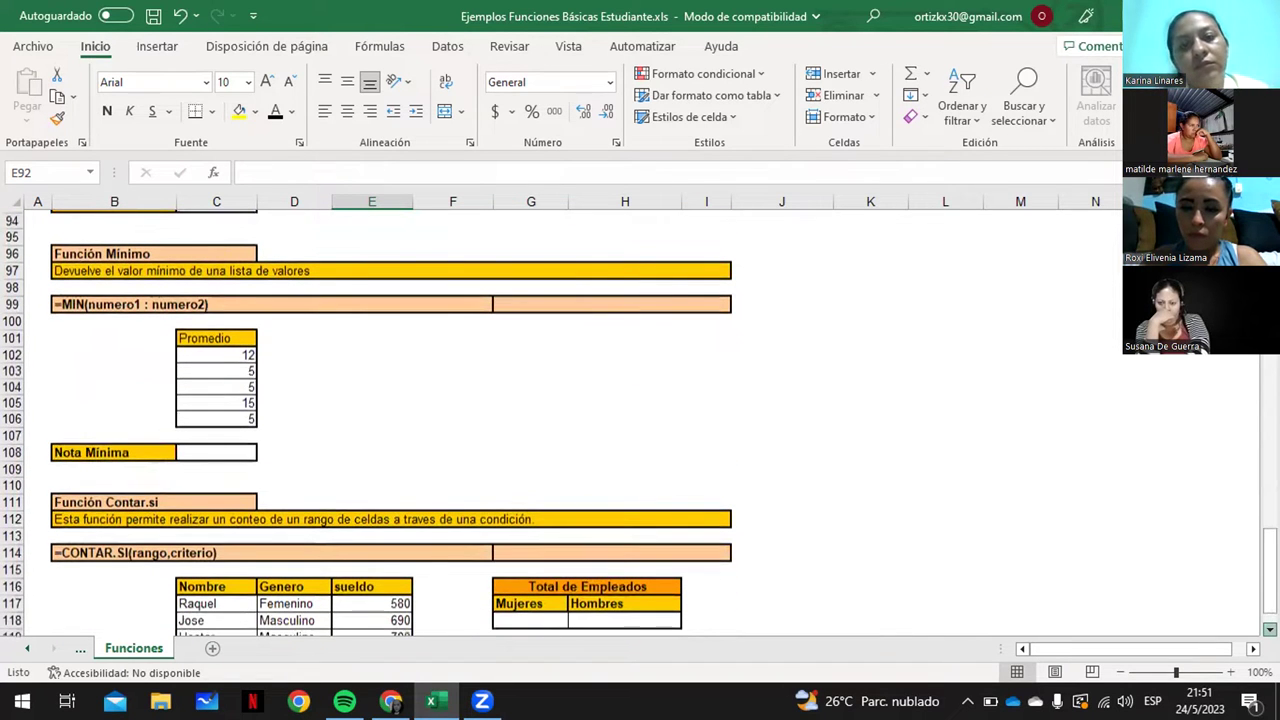
pyautogui.scroll(-1, 640, 420)
pyautogui.scroll(-4, 640, 420)
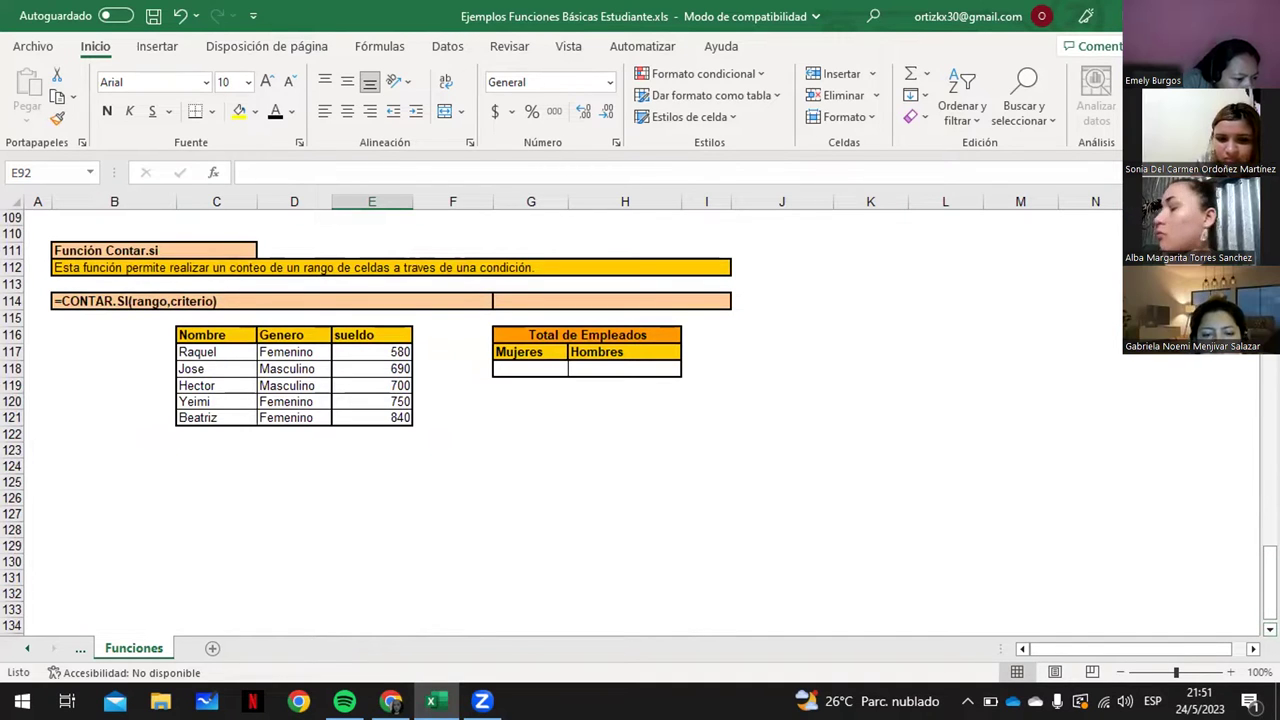
pyautogui.scroll(1, 640, 420)
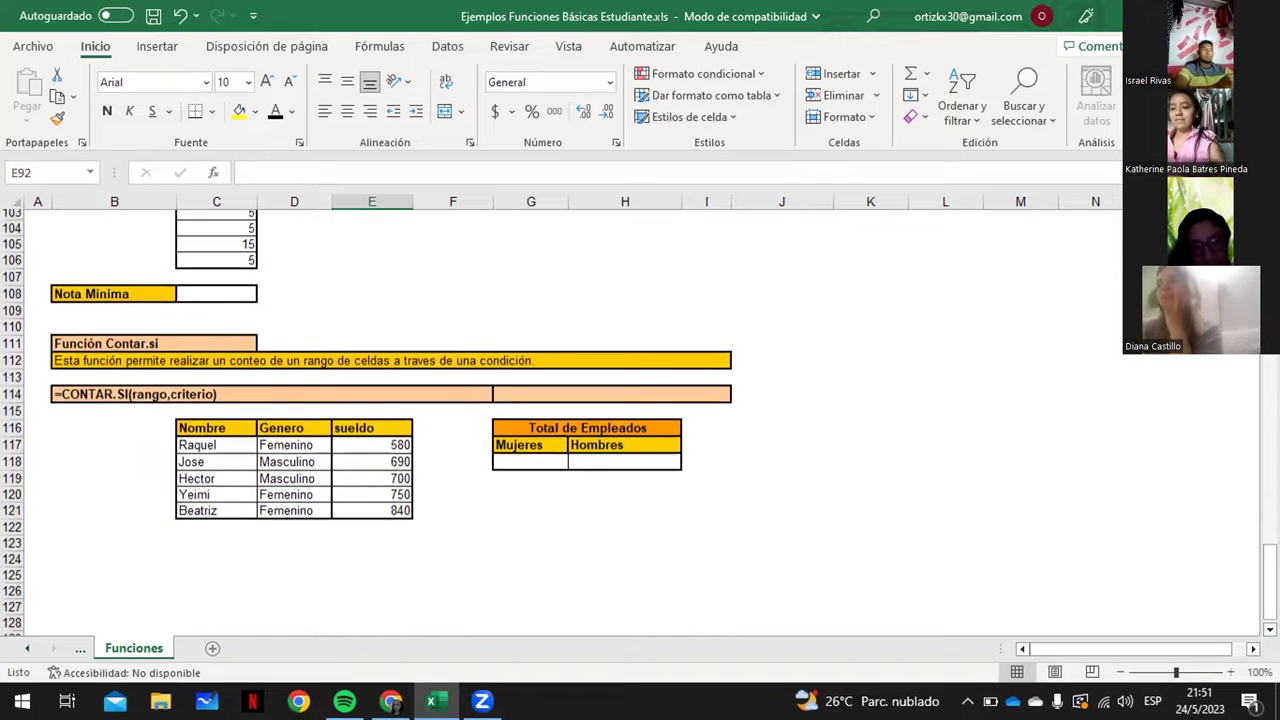
pyautogui.scroll(2, 640, 420)
pyautogui.scroll(1, 198, 323)
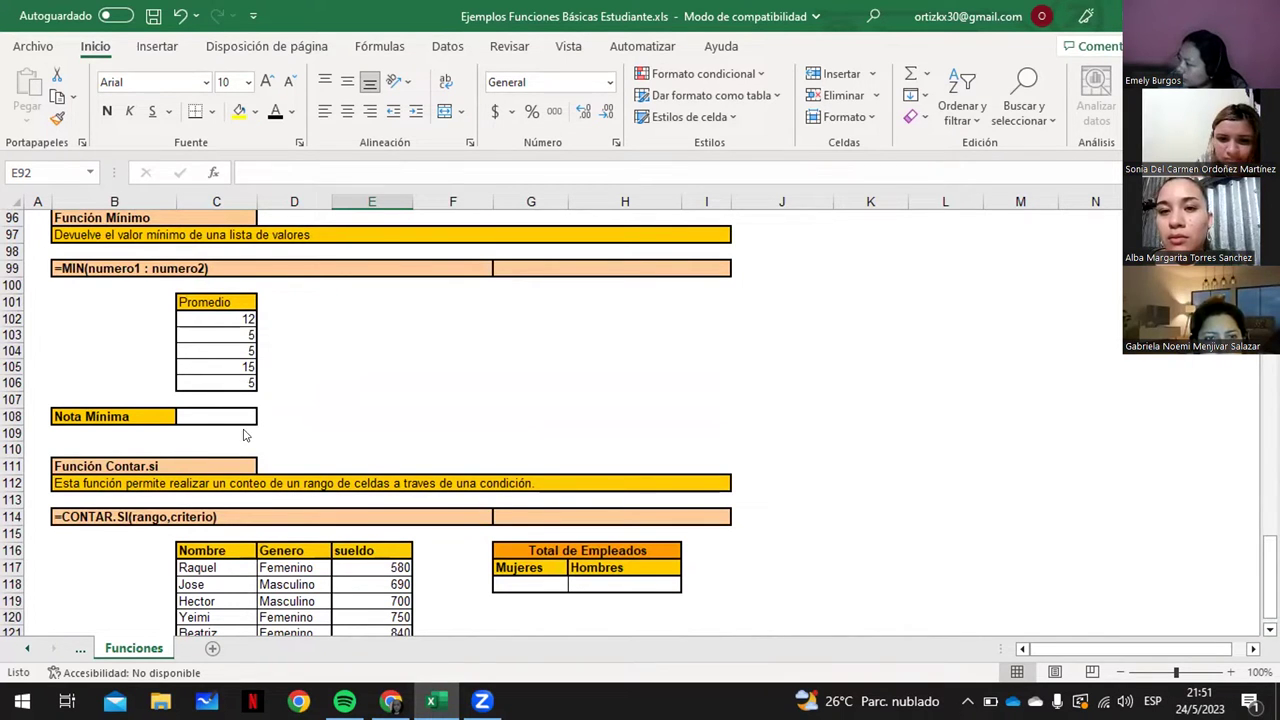
# Begin a formula in the Nota Mínima cell C108 with =MIN(, correcting any mistyped characters
pyautogui.click(189, 418)
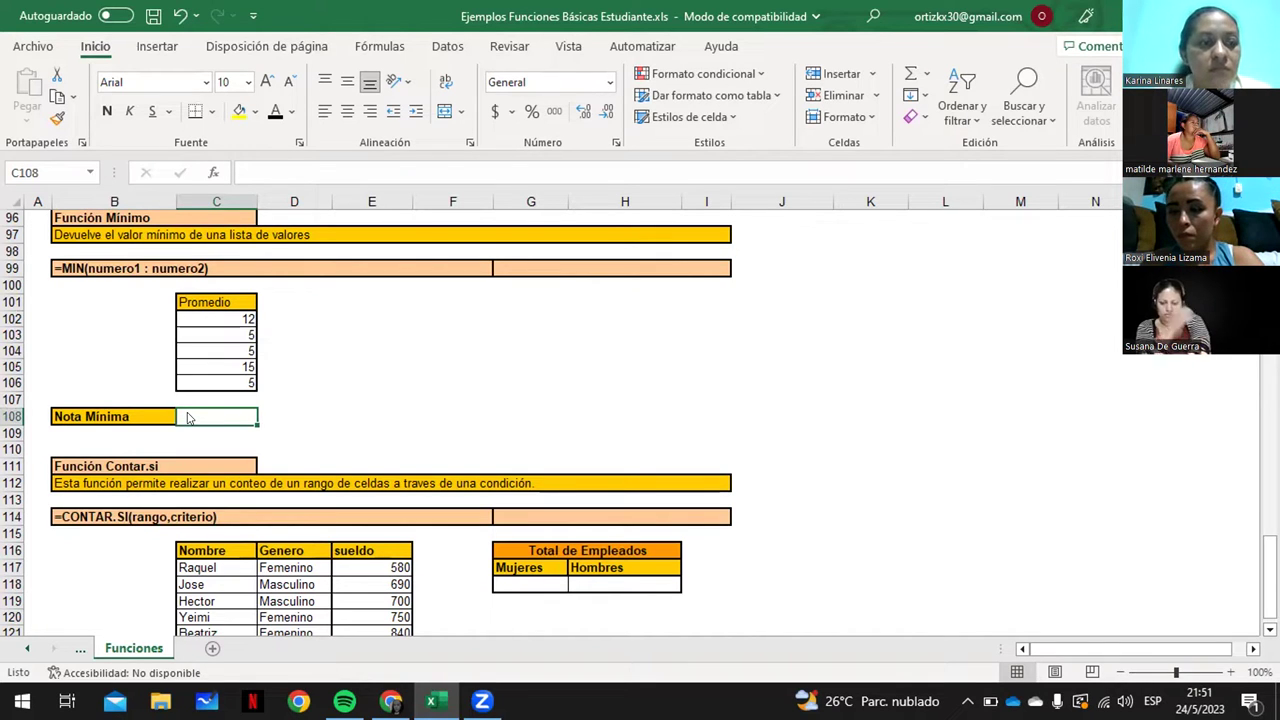
pyautogui.write('0')
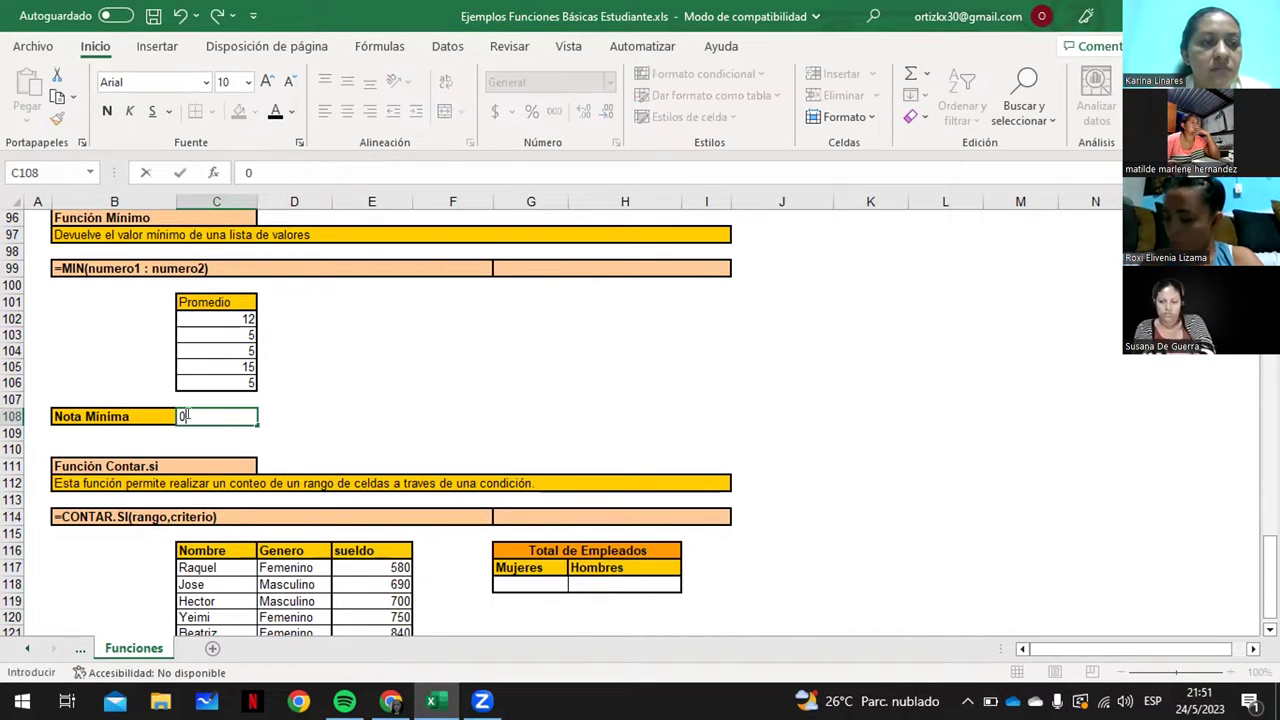
pyautogui.write('MIN')
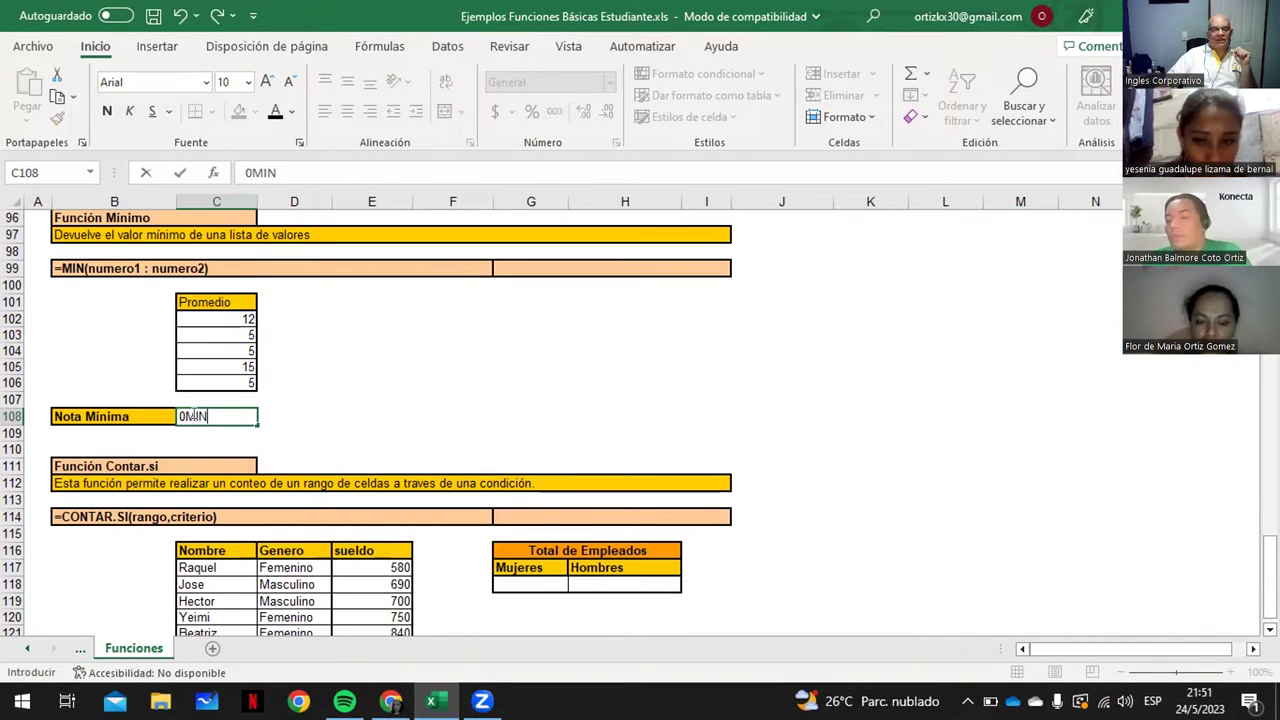
pyautogui.press('BackSpace')
pyautogui.press('BackSpace')
pyautogui.press('BackSpace')
pyautogui.press('BackSpace')
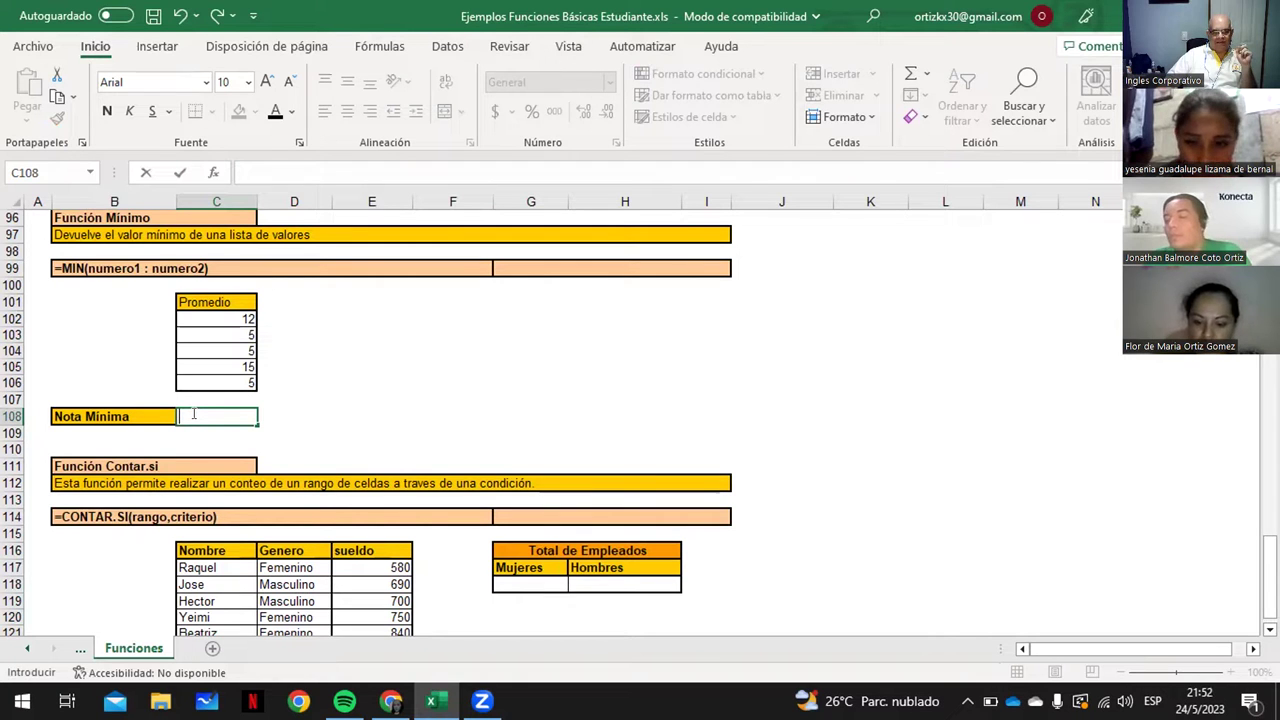
pyautogui.write('=MIN')
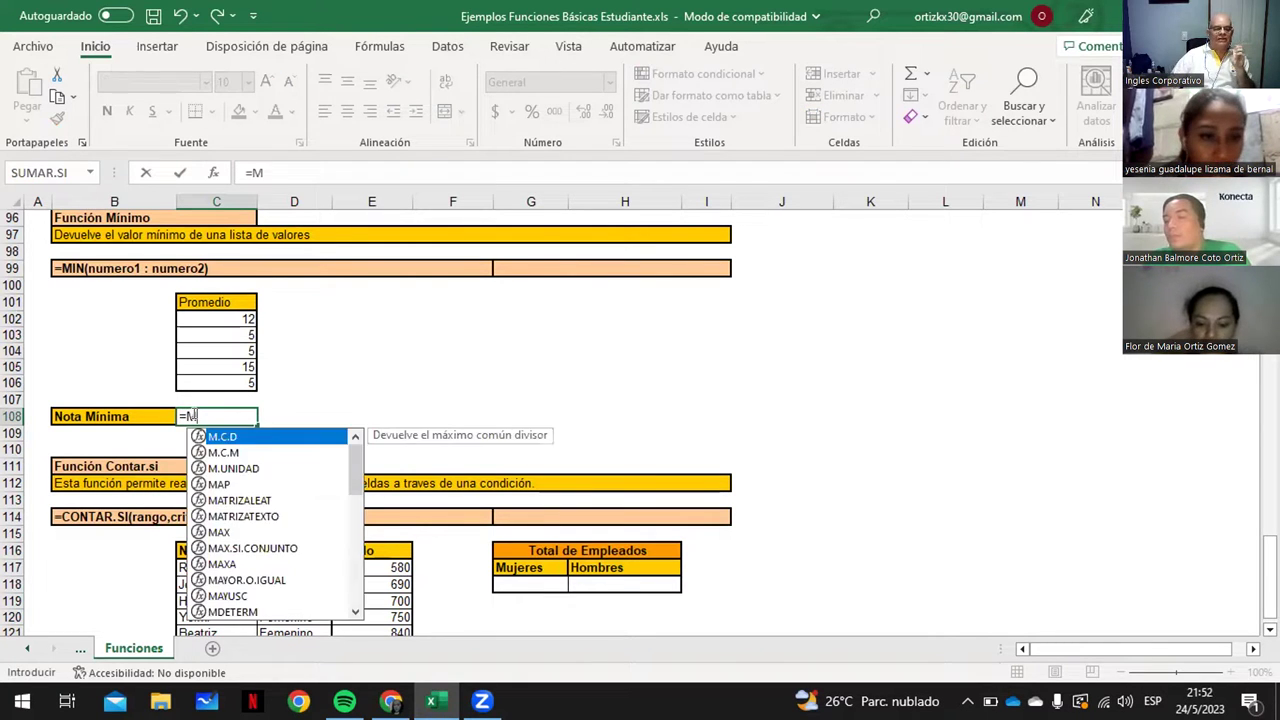
pyautogui.click(195, 415)
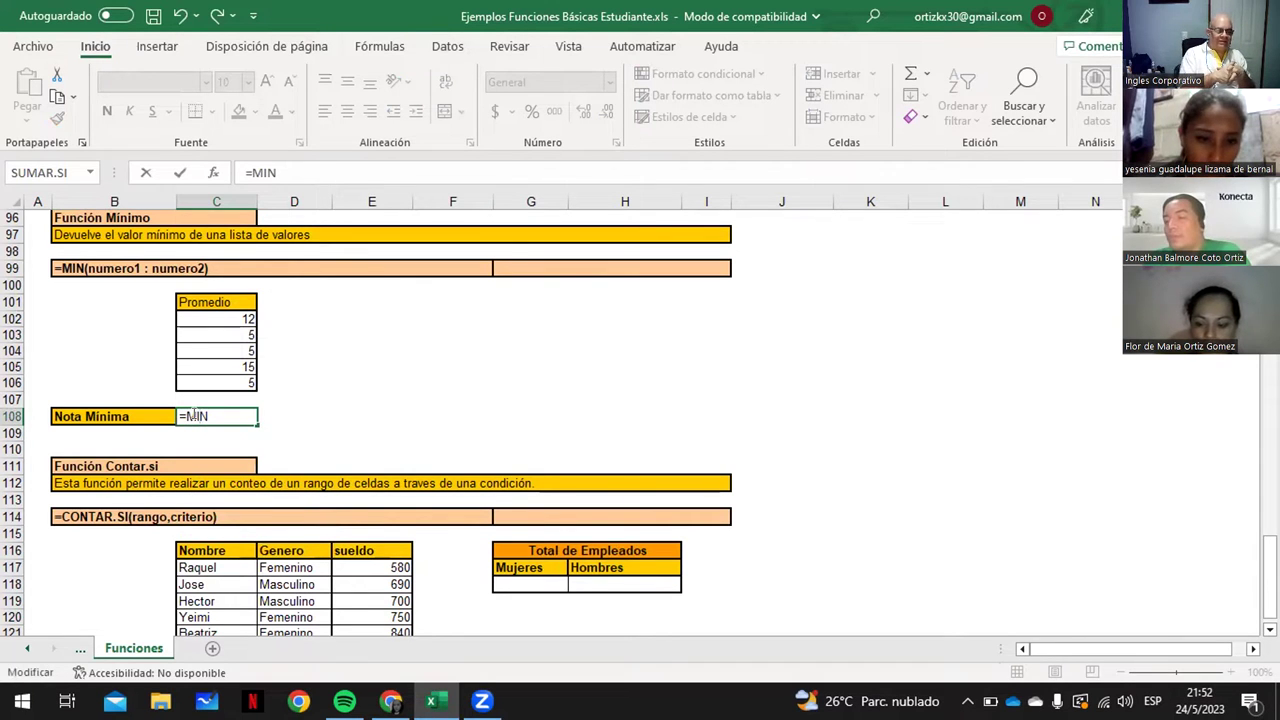
pyautogui.write('(')
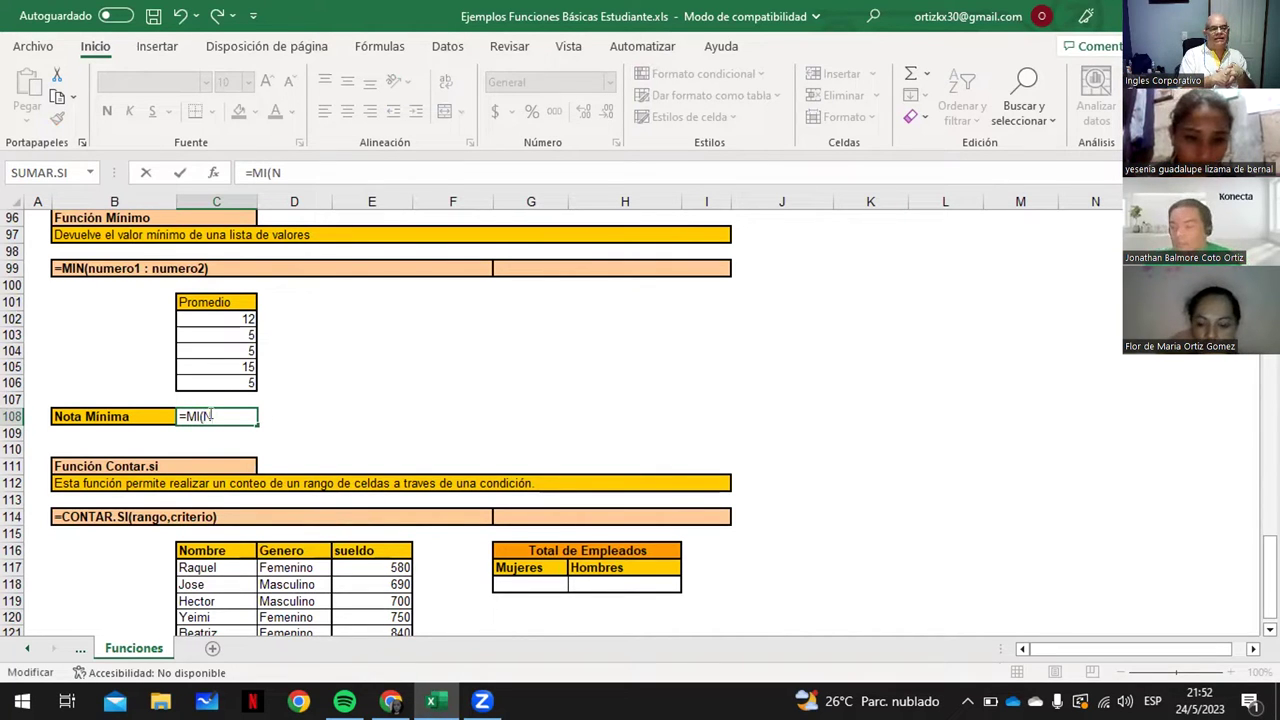
pyautogui.press('BackSpace')
pyautogui.press('Delete')
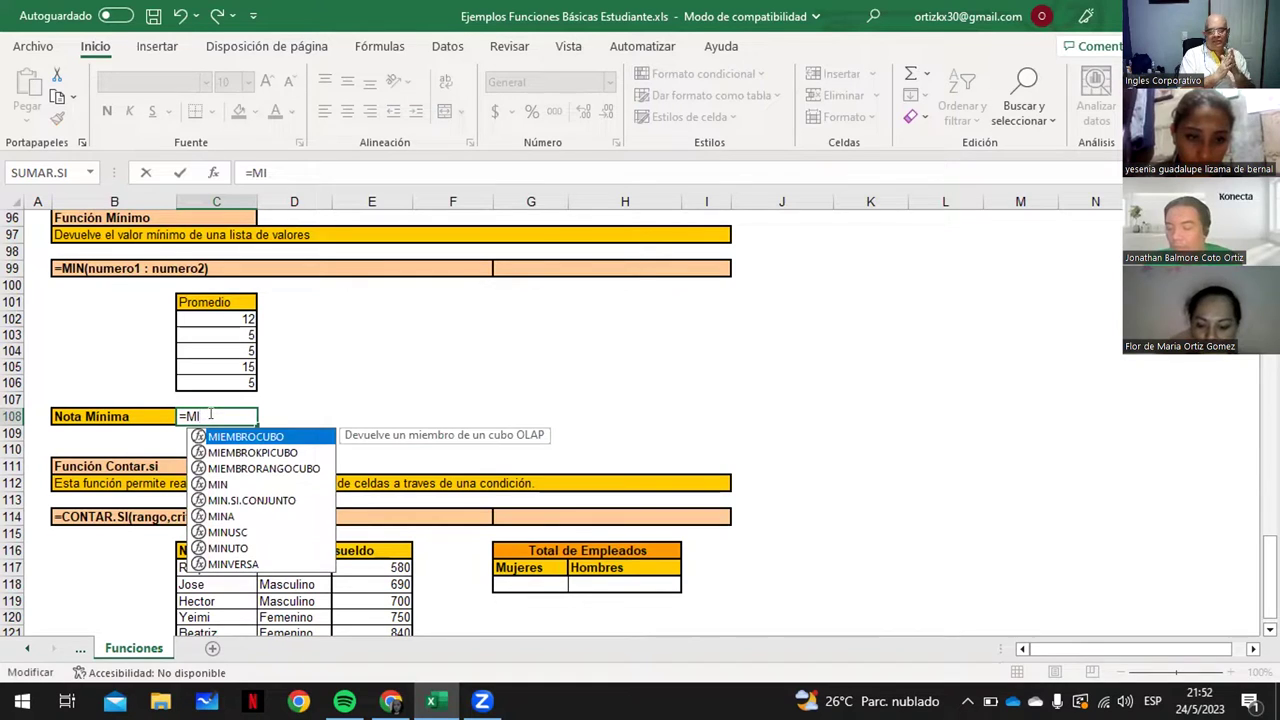
pyautogui.write('N')
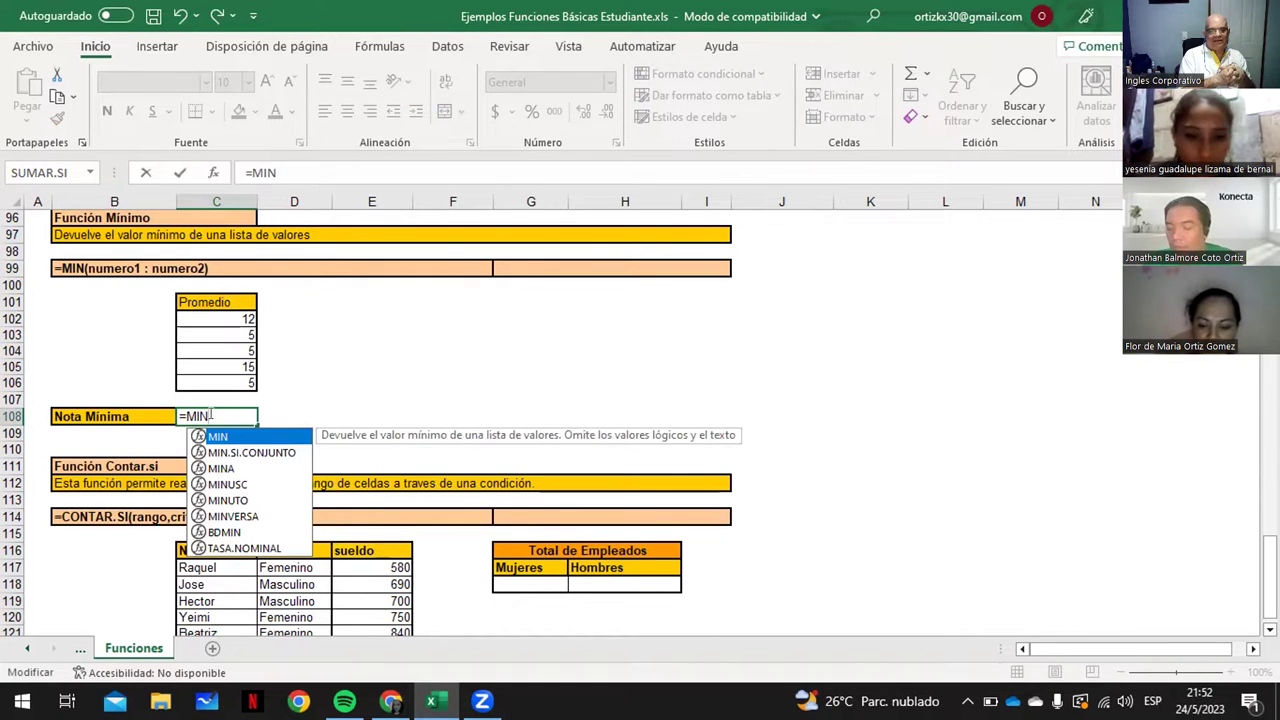
pyautogui.write('(')
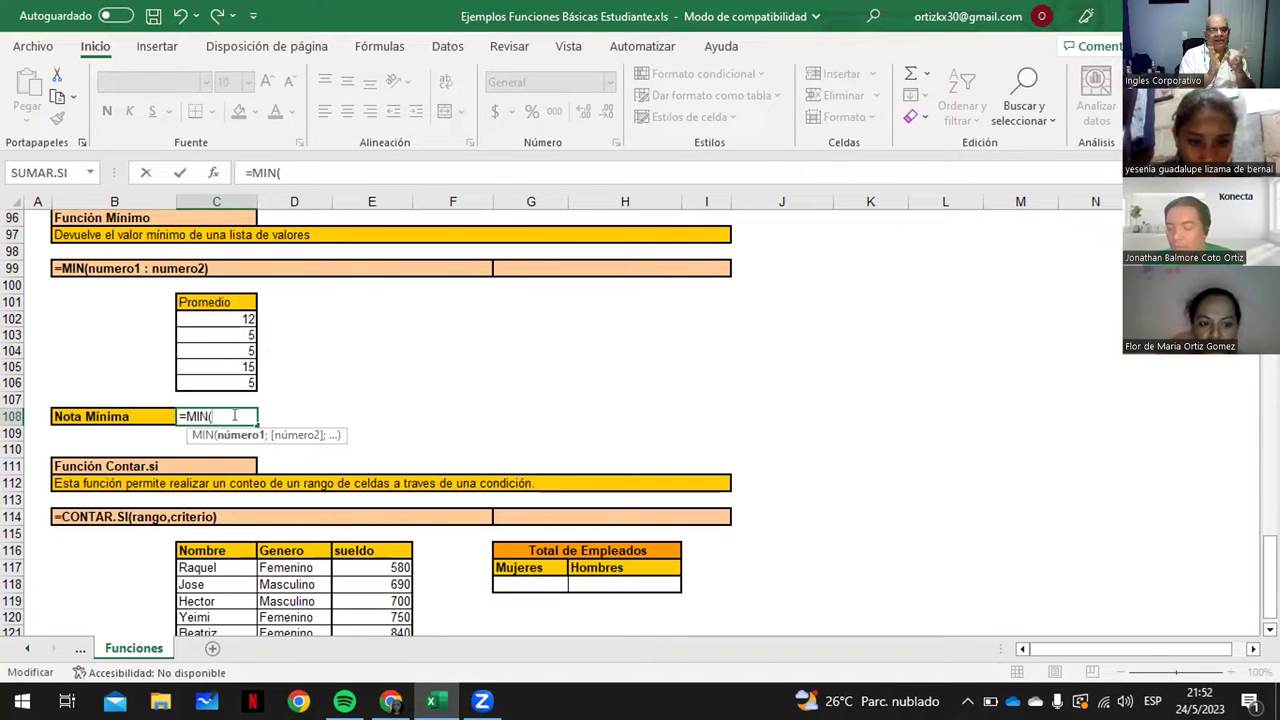
# Complete the Nota Mínima formula in C108 with the Promedio range C102:C106 and enter it
pyautogui.click(231, 313)
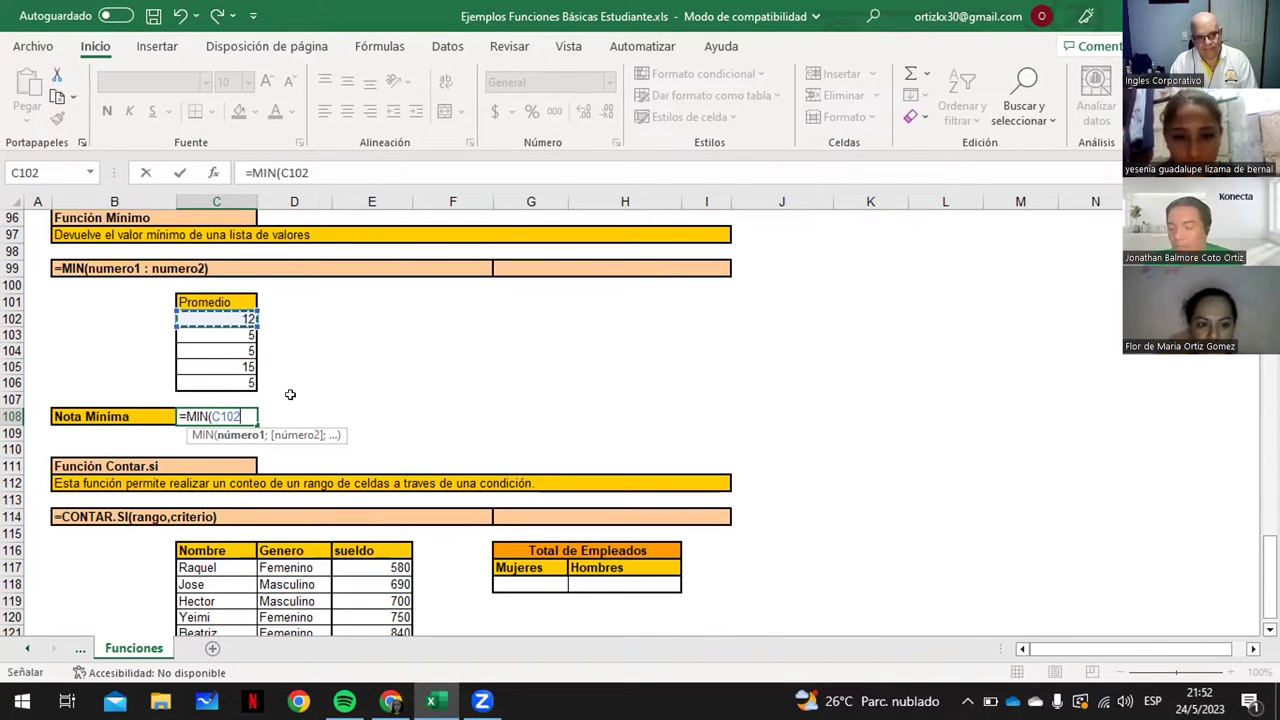
pyautogui.click(249, 318)
pyautogui.moveTo(249, 318); pyautogui.dragTo(245, 382)
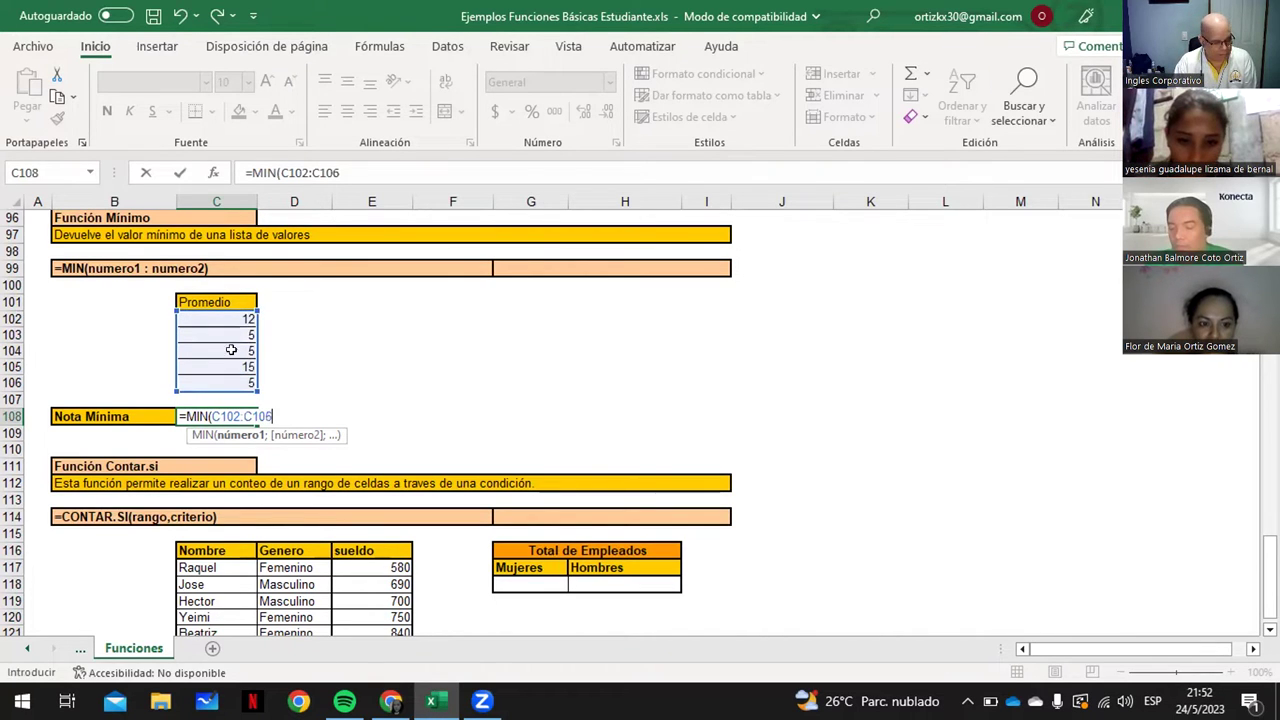
pyautogui.click(327, 320)
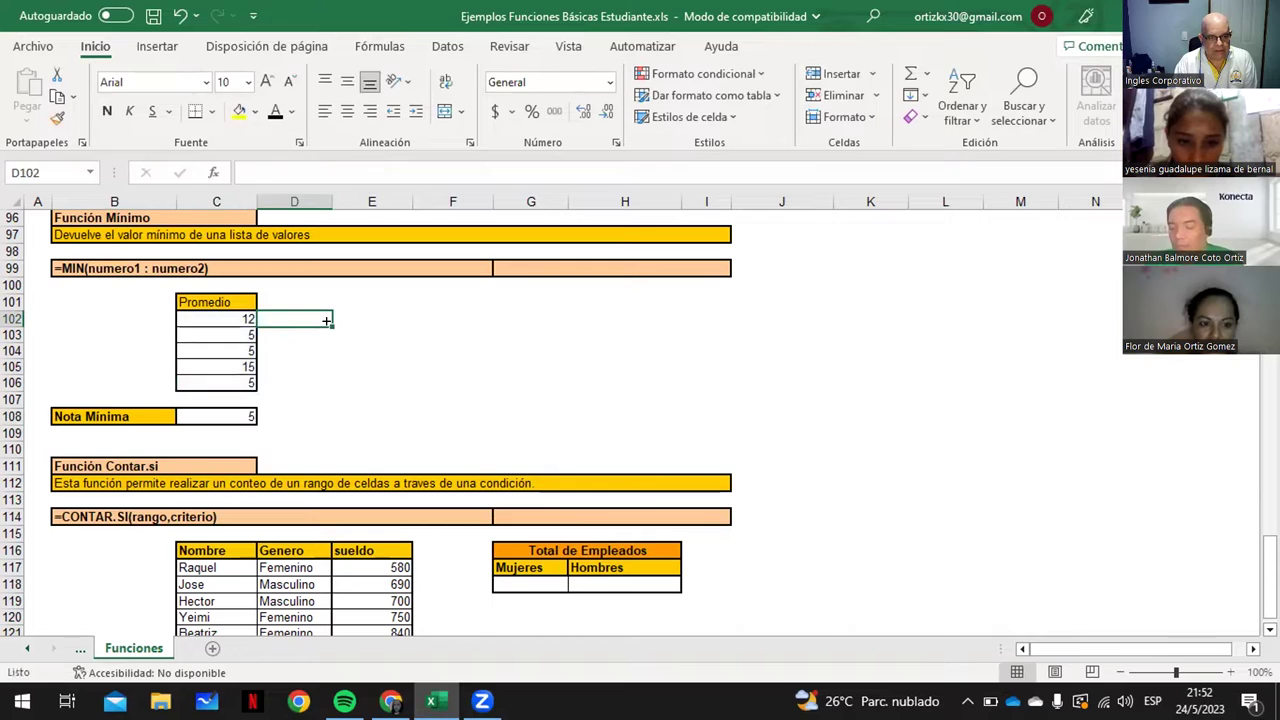
# Highlight the Promedio values in C102:C106 of the Función Mínimo exercise to review them
pyautogui.click(214, 313)
pyautogui.moveTo(214, 313); pyautogui.dragTo(214, 380)
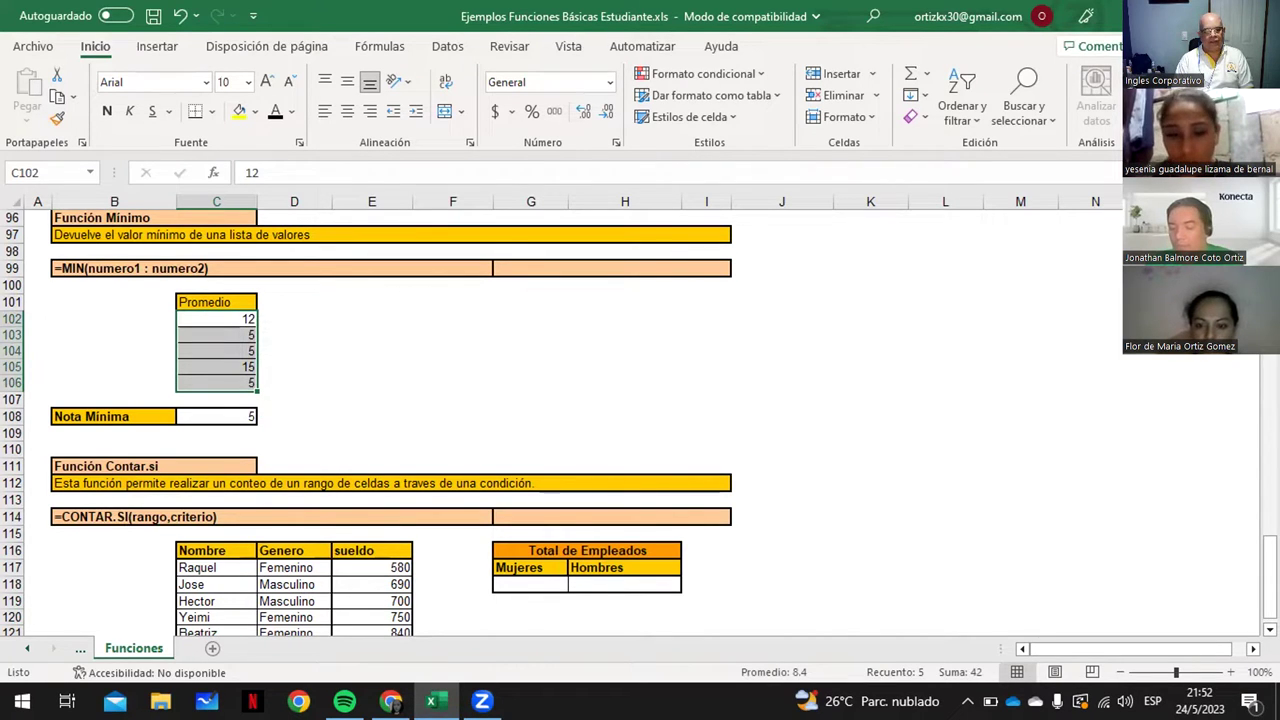
# Begin the Mujeres total in G118 with =CONTAR.SI( and select the Genero range D117:D121 as its range
pyautogui.click(1269, 629)
pyautogui.click(1269, 629)
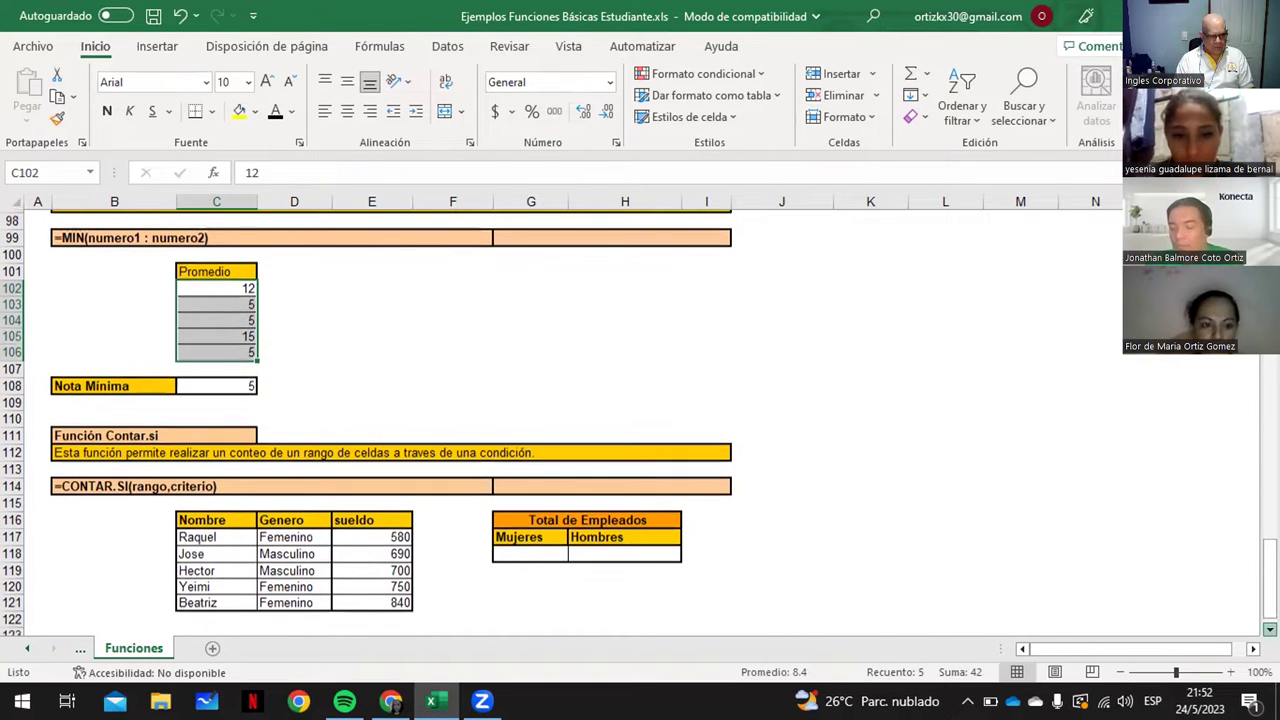
pyautogui.scroll(-2, 588, 458)
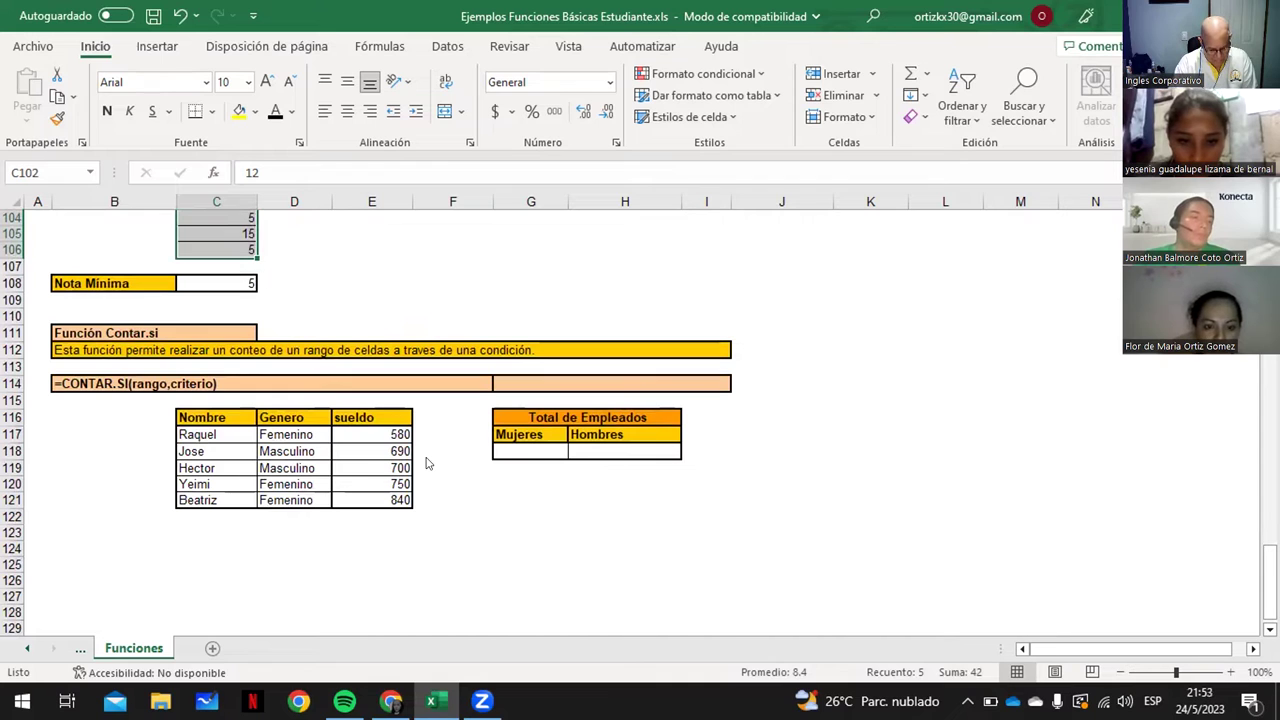
pyautogui.click(530, 455)
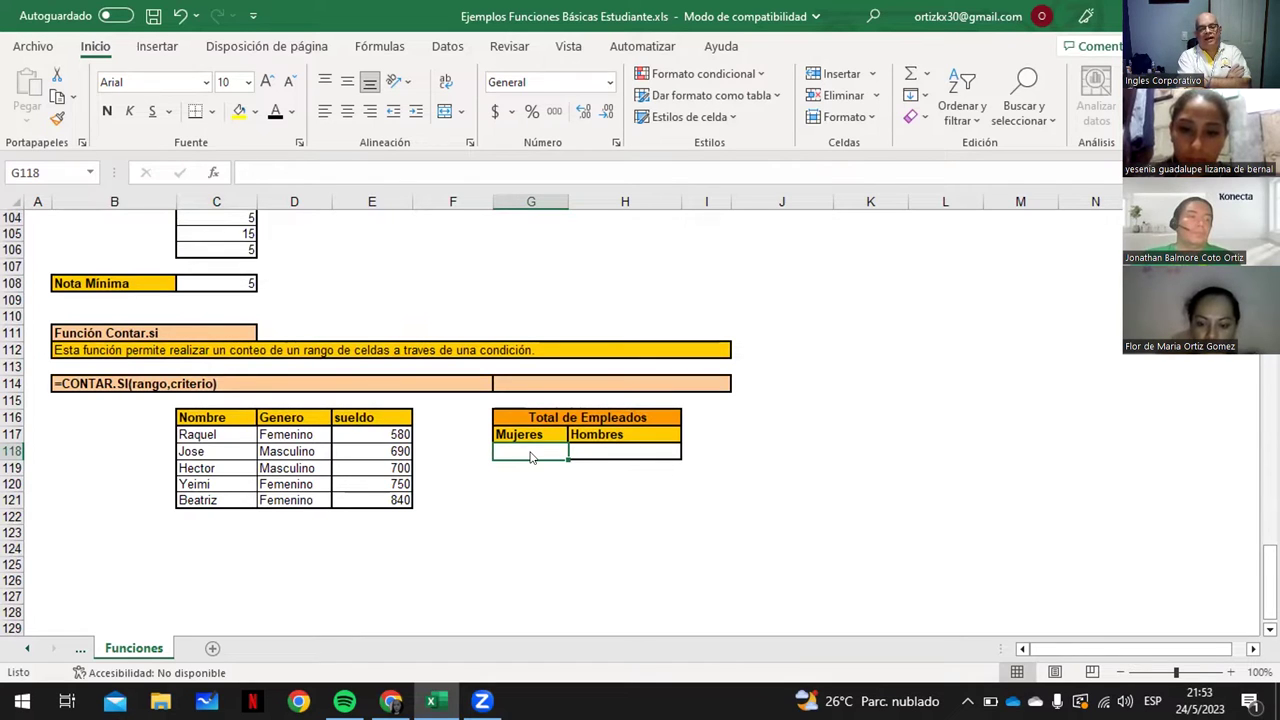
pyautogui.write('=')
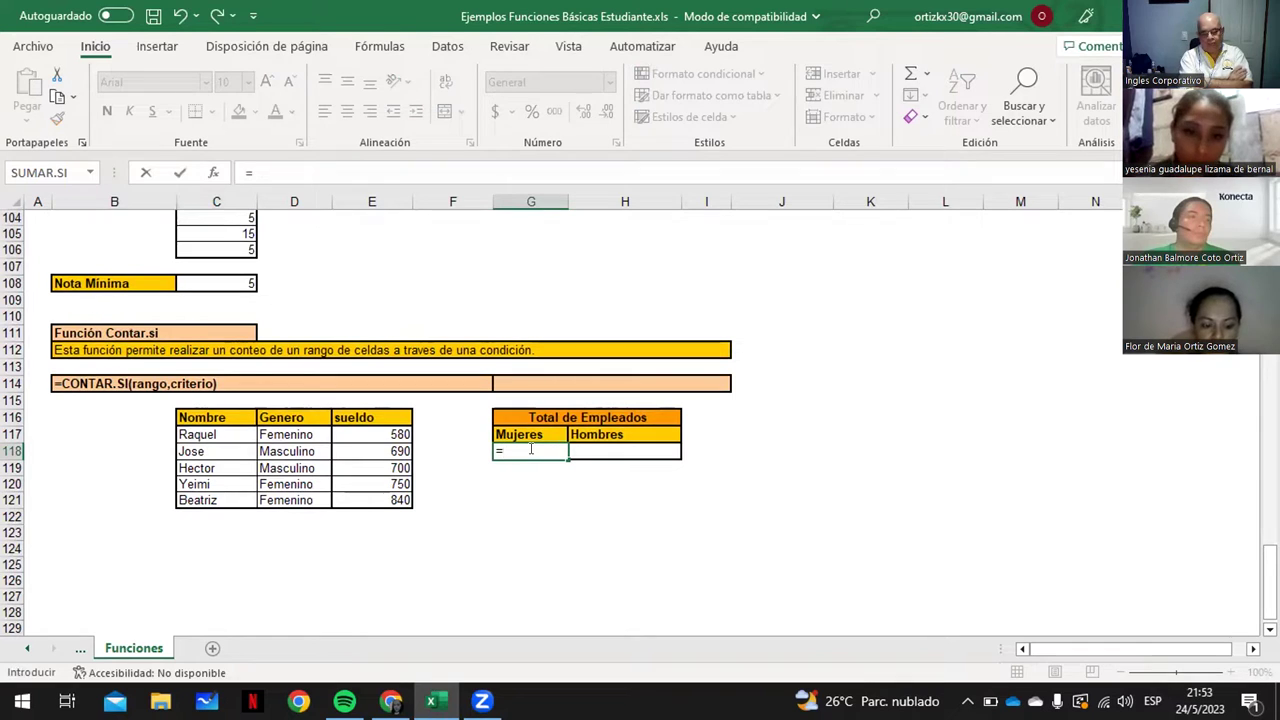
pyautogui.write('CONTAR')
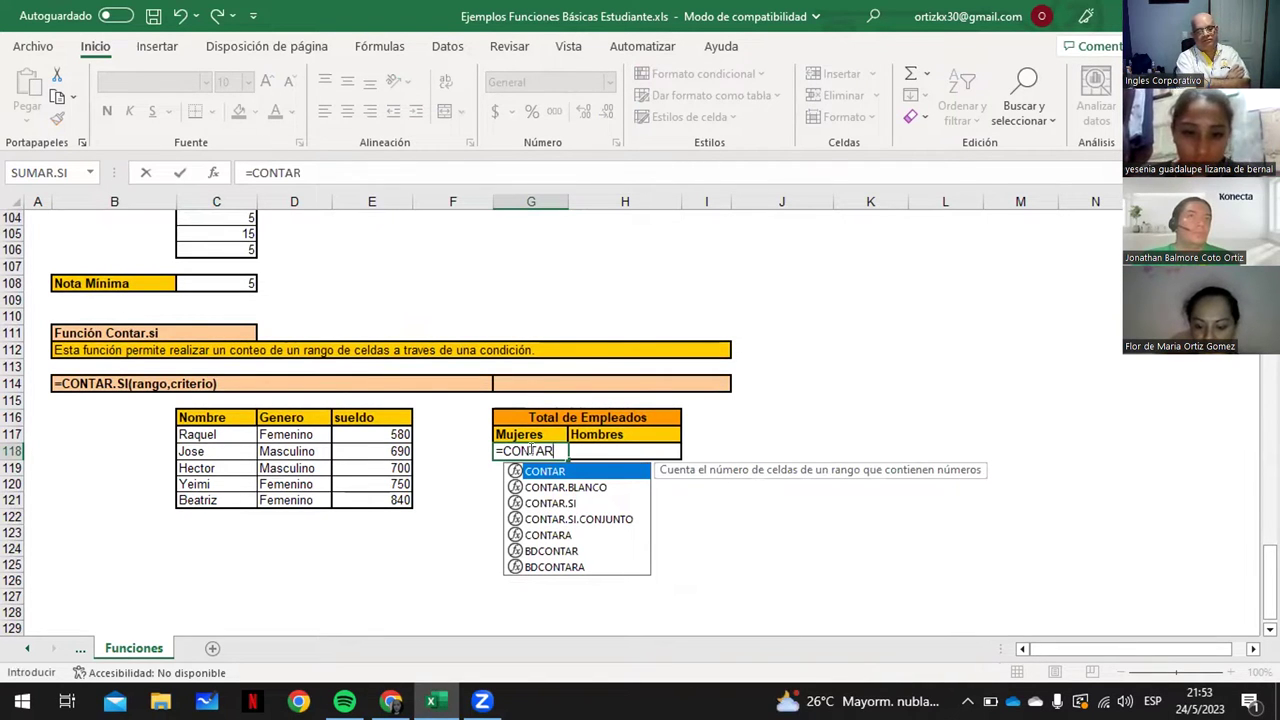
pyautogui.write('.SI')
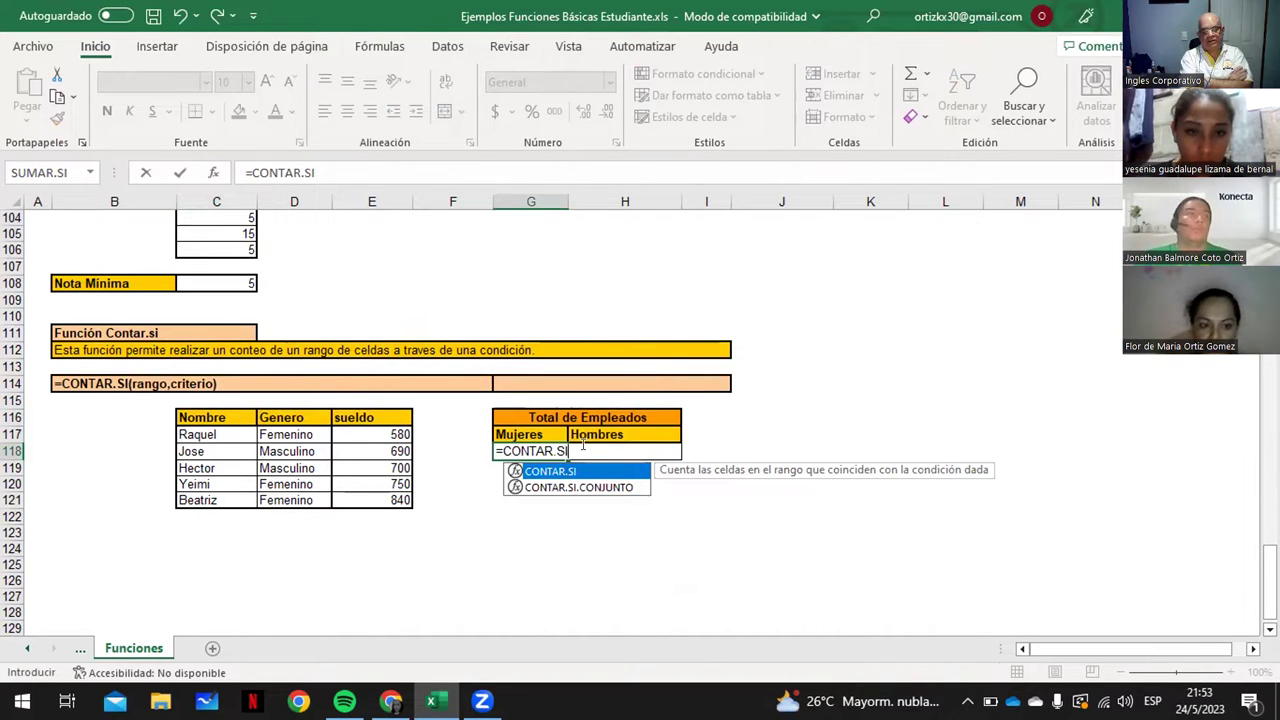
pyautogui.write('(')
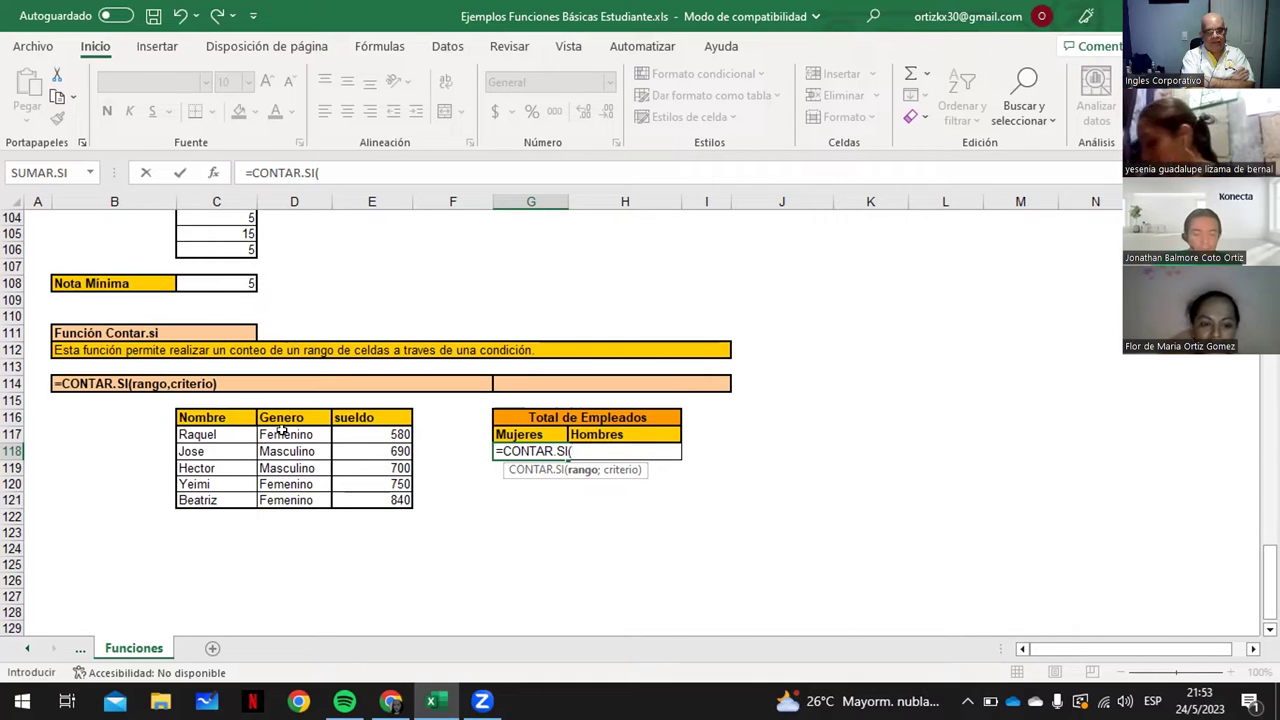
pyautogui.click(282, 430)
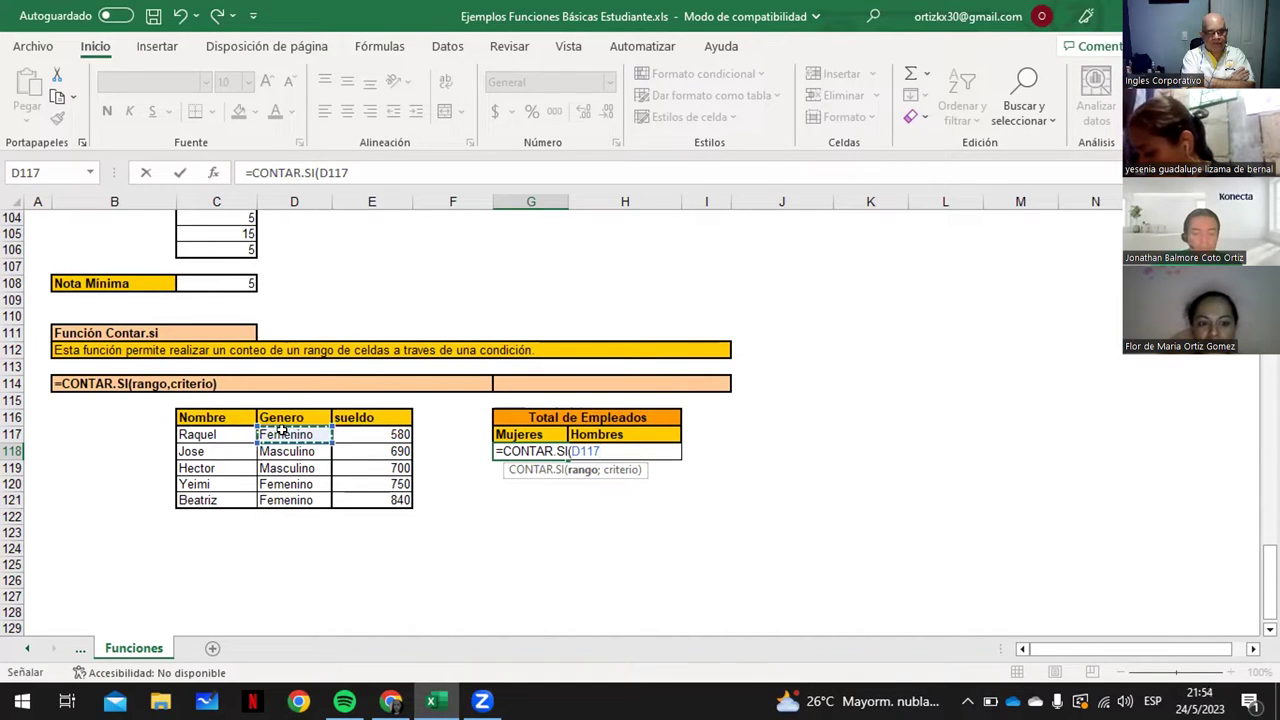
pyautogui.moveTo(282, 430); pyautogui.dragTo(288, 490)
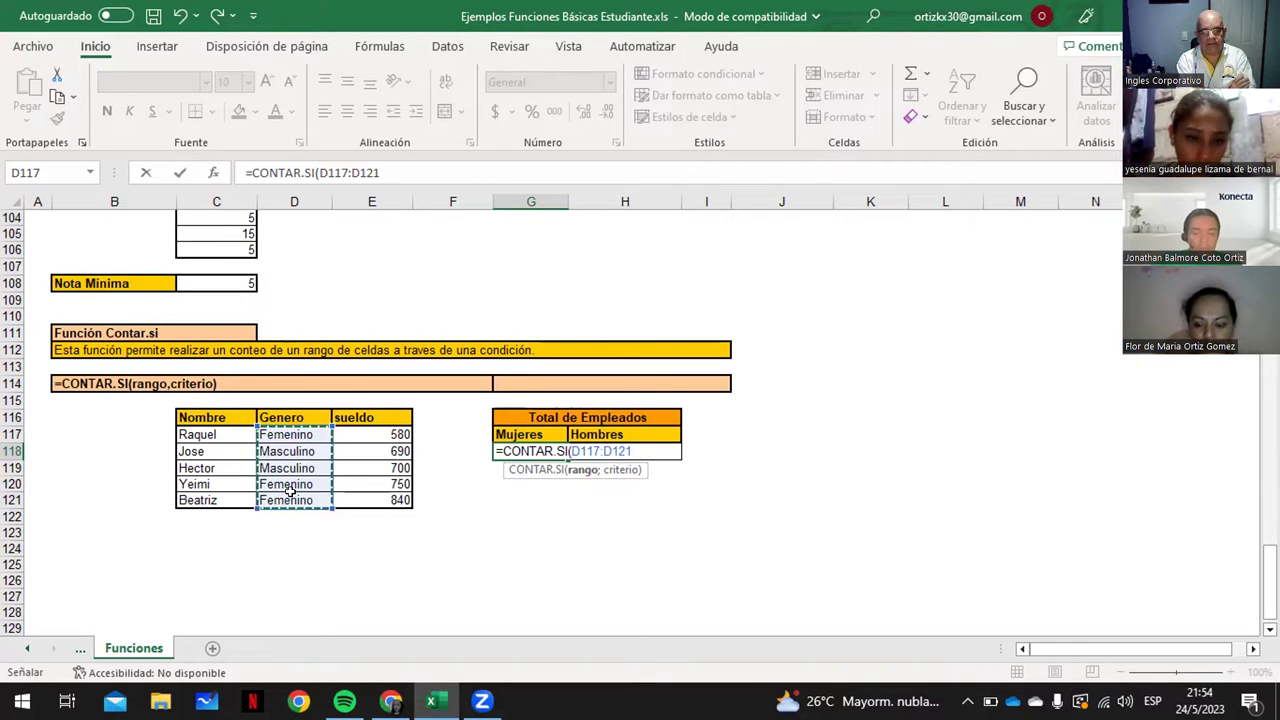
# Close the parenthesis of the CONTAR.SI formula in G118 and try to enter it without a criterion
pyautogui.write(')')
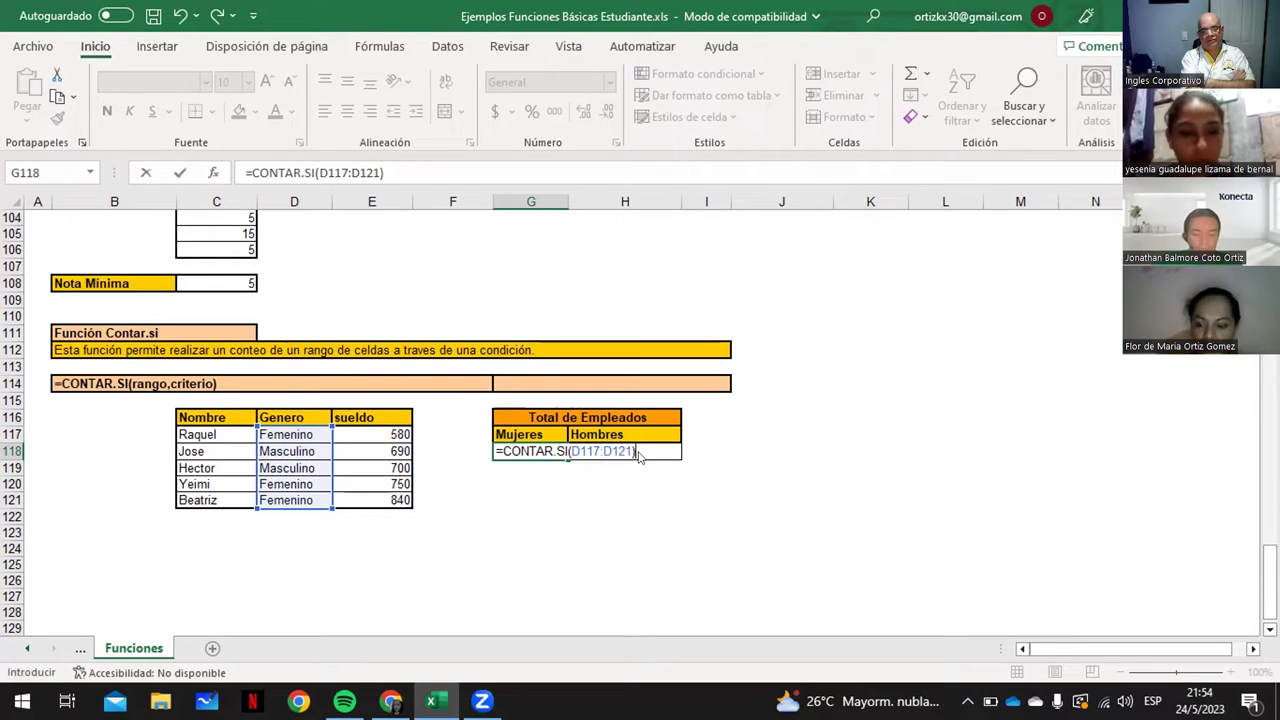
pyautogui.press('Return')
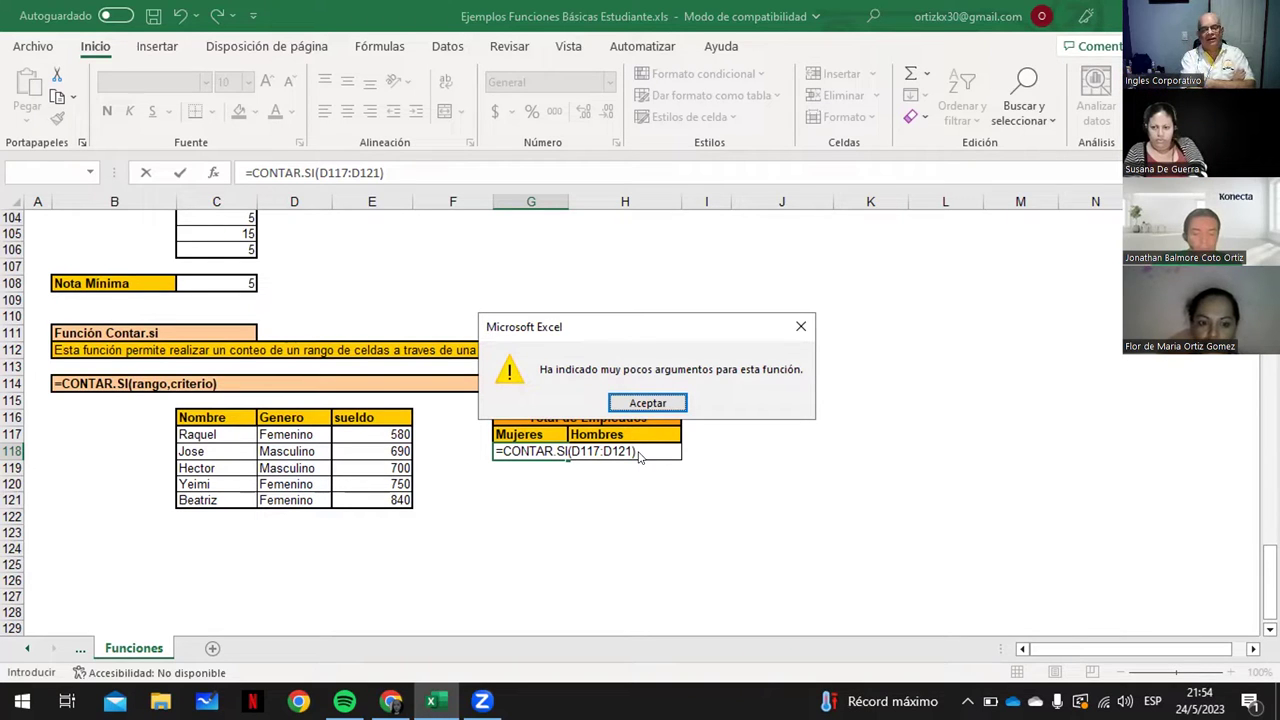
pyautogui.click(798, 324)
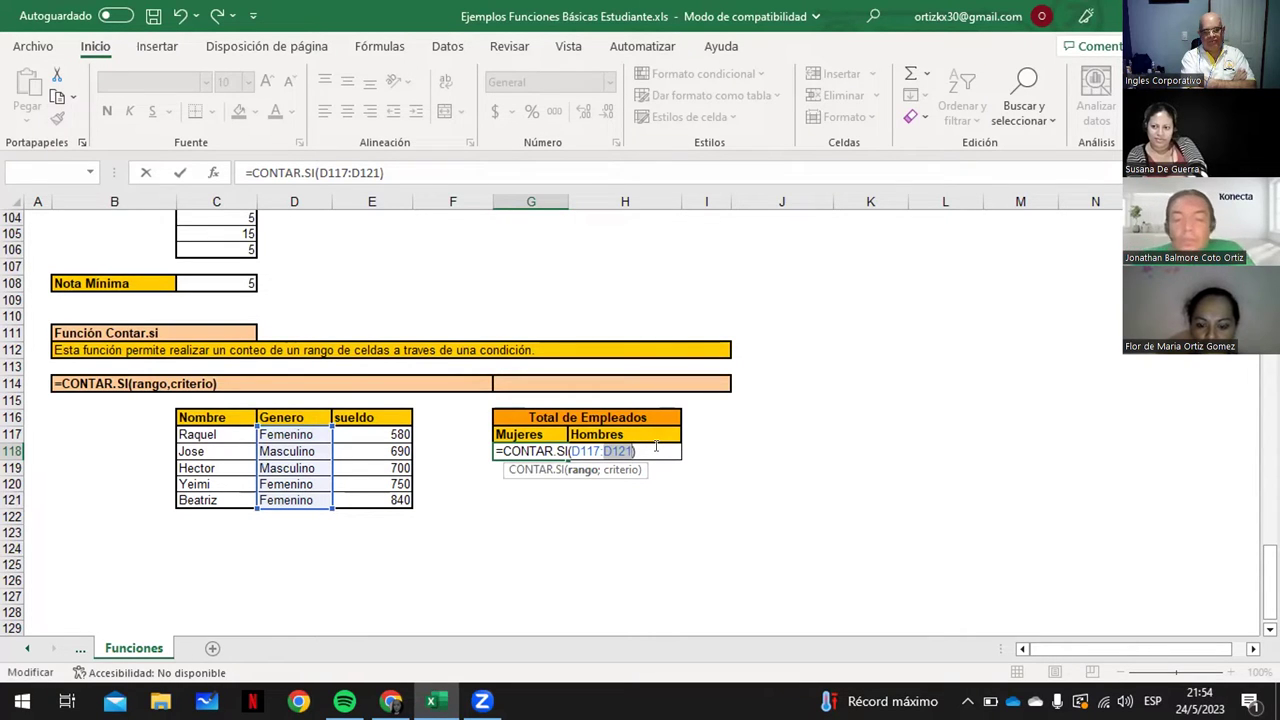
# Add a semicolon separator after D117:D121 in the G118 formula, restoring the end of the range if it gets overwritten
pyautogui.write(';')
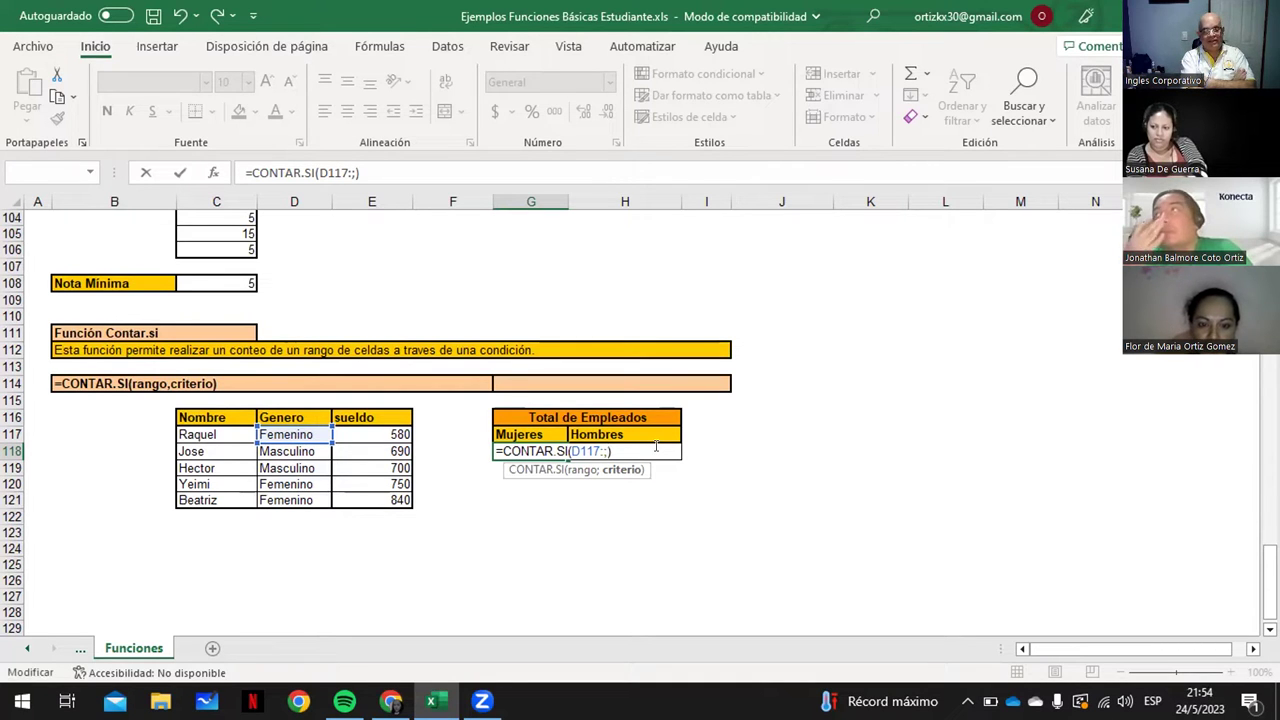
pyautogui.hotkey('ctrl', 'Down')
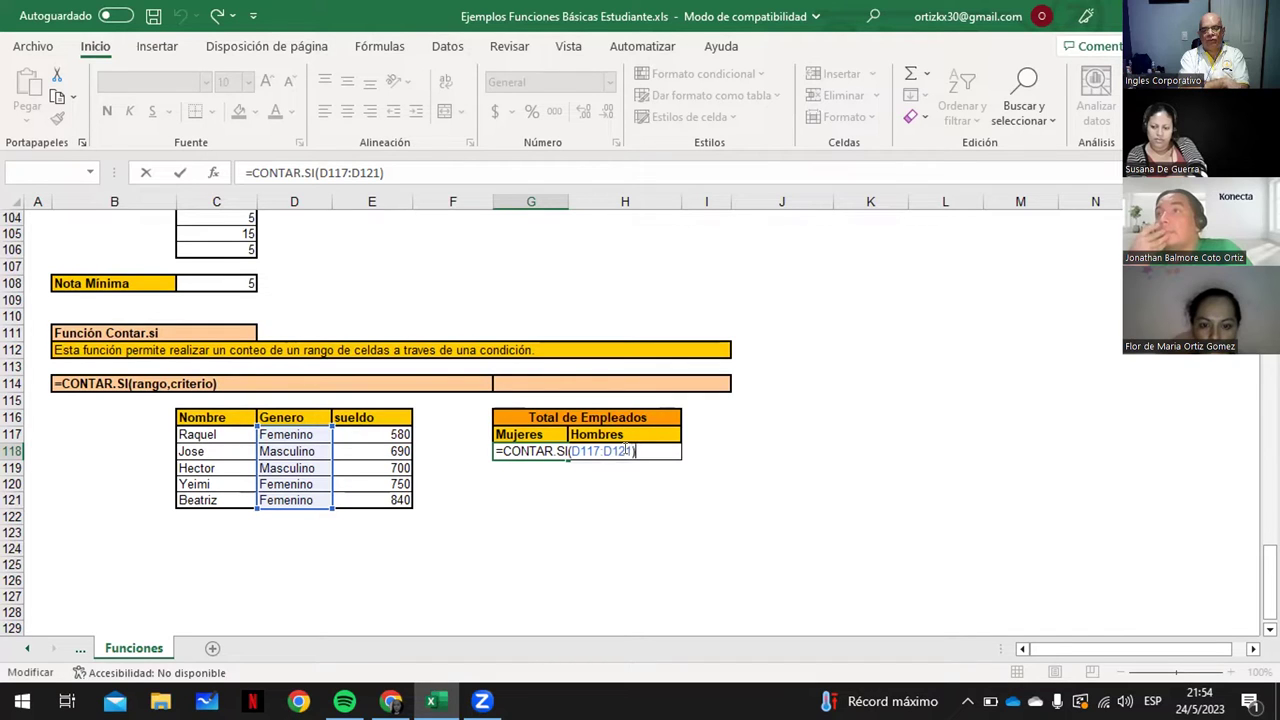
pyautogui.click(627, 451)
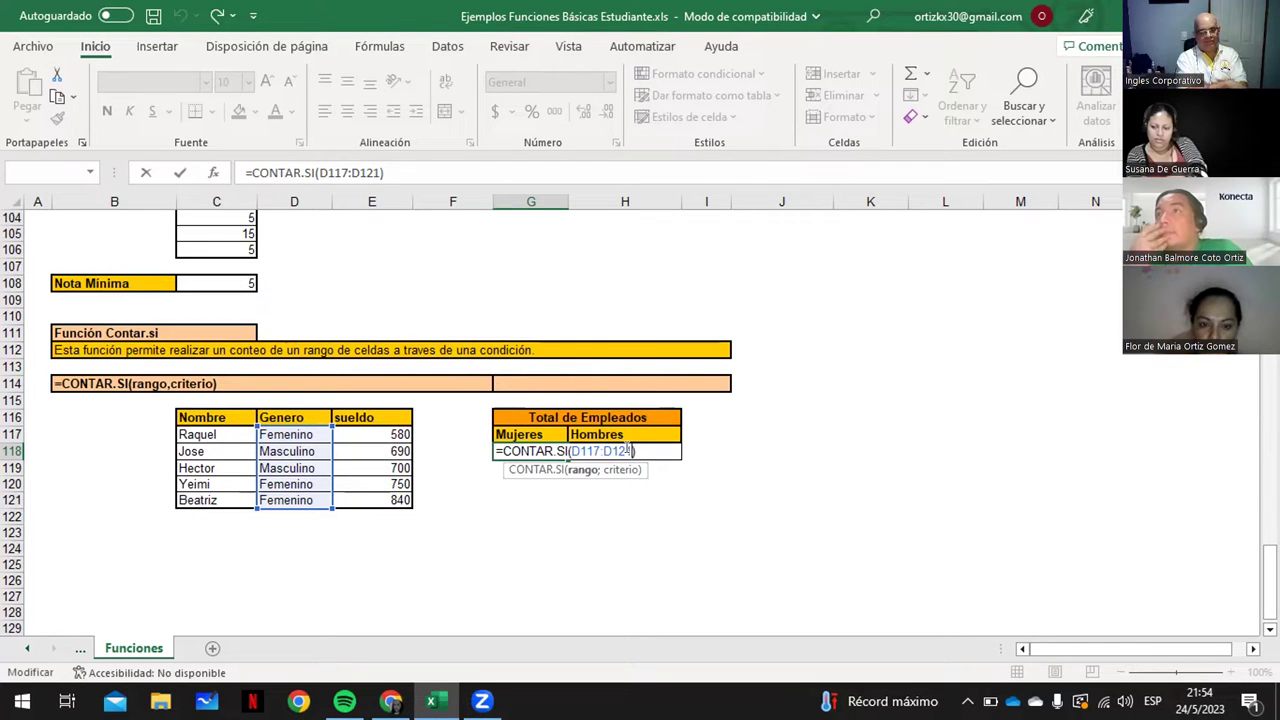
pyautogui.write(';')
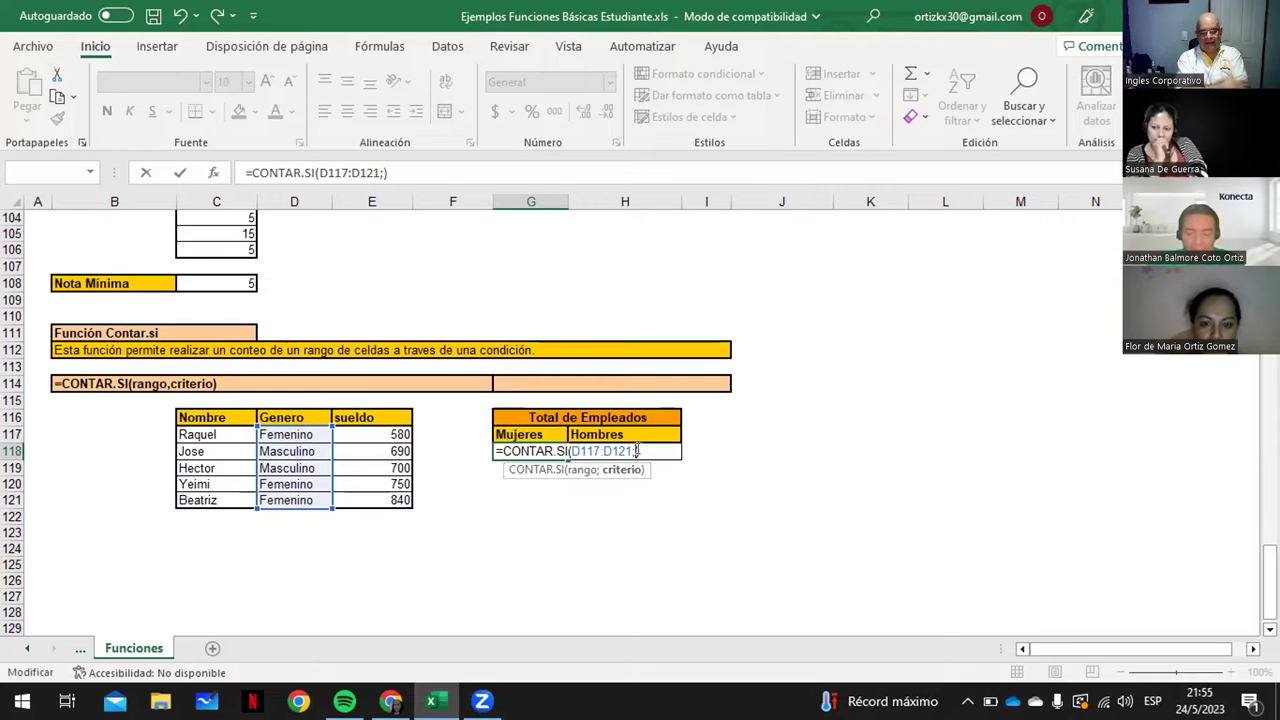
# Insert the criterion "FEMENINO" after the semicolon in the Mujeres formula in G118 and enter the formula
pyautogui.click(637, 451)
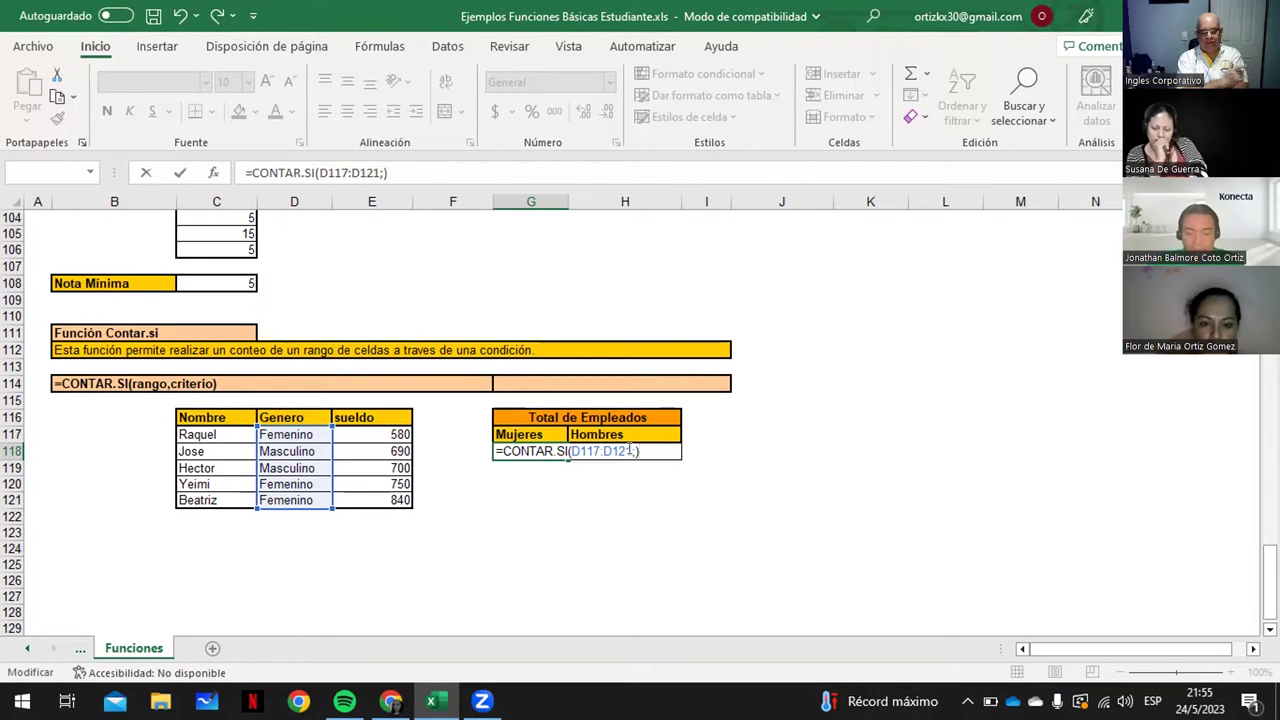
pyautogui.click(631, 451)
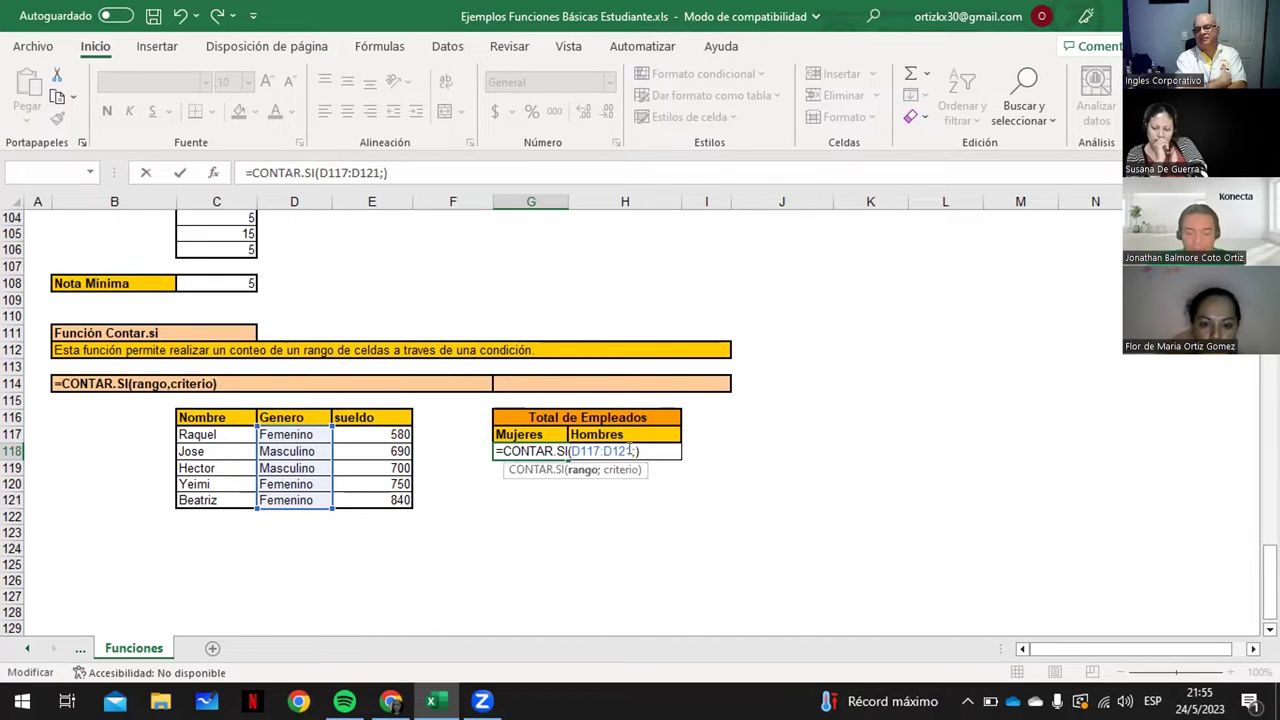
pyautogui.click(639, 451)
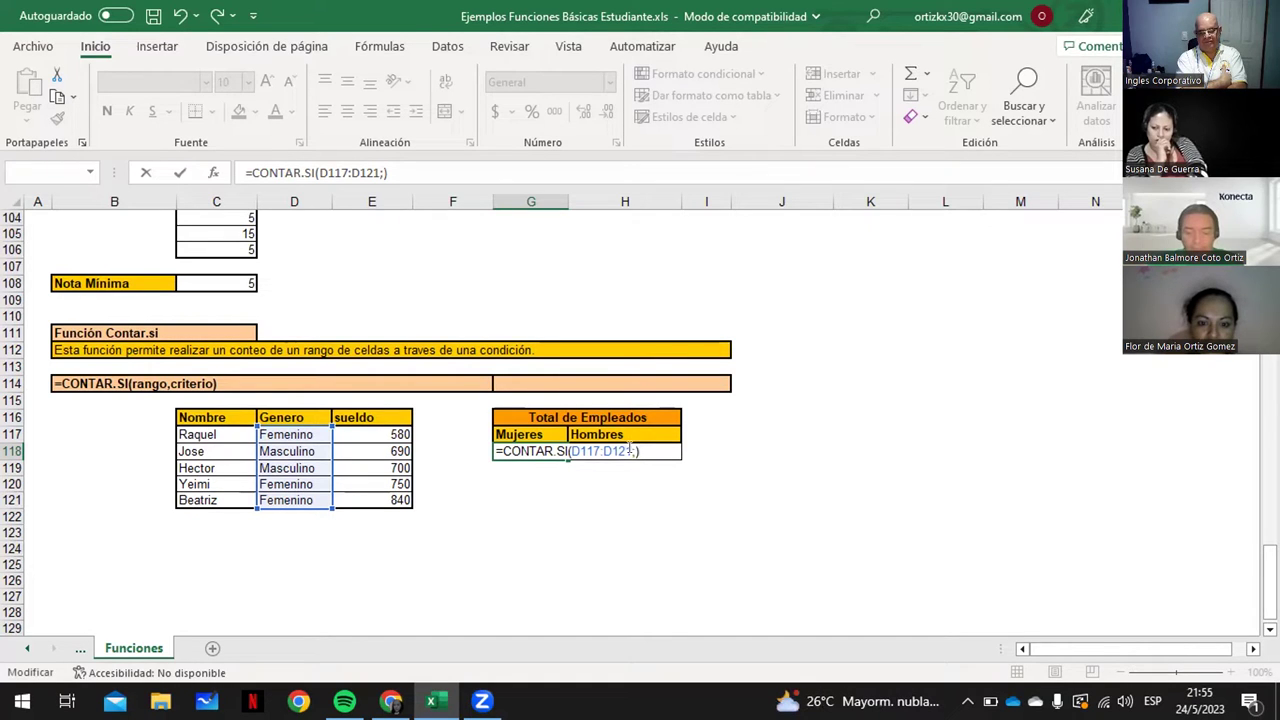
pyautogui.click(630, 451)
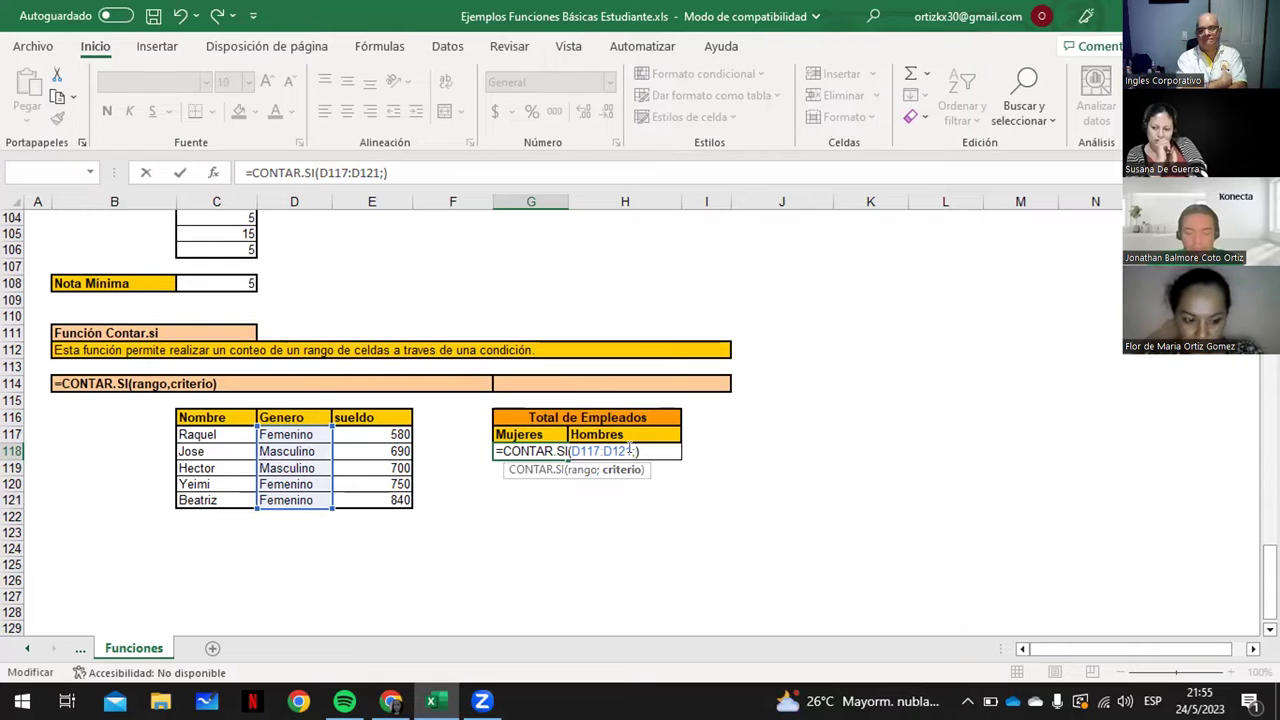
pyautogui.write('""')
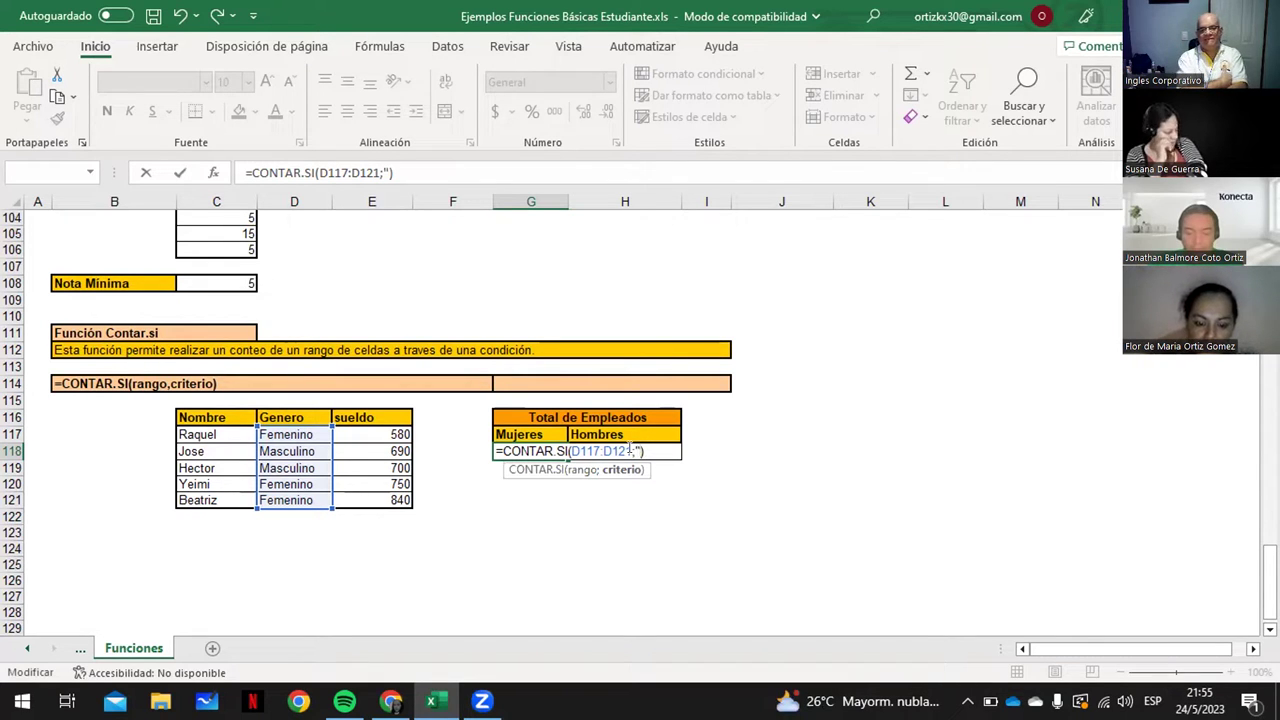
pyautogui.write('FEMEN')
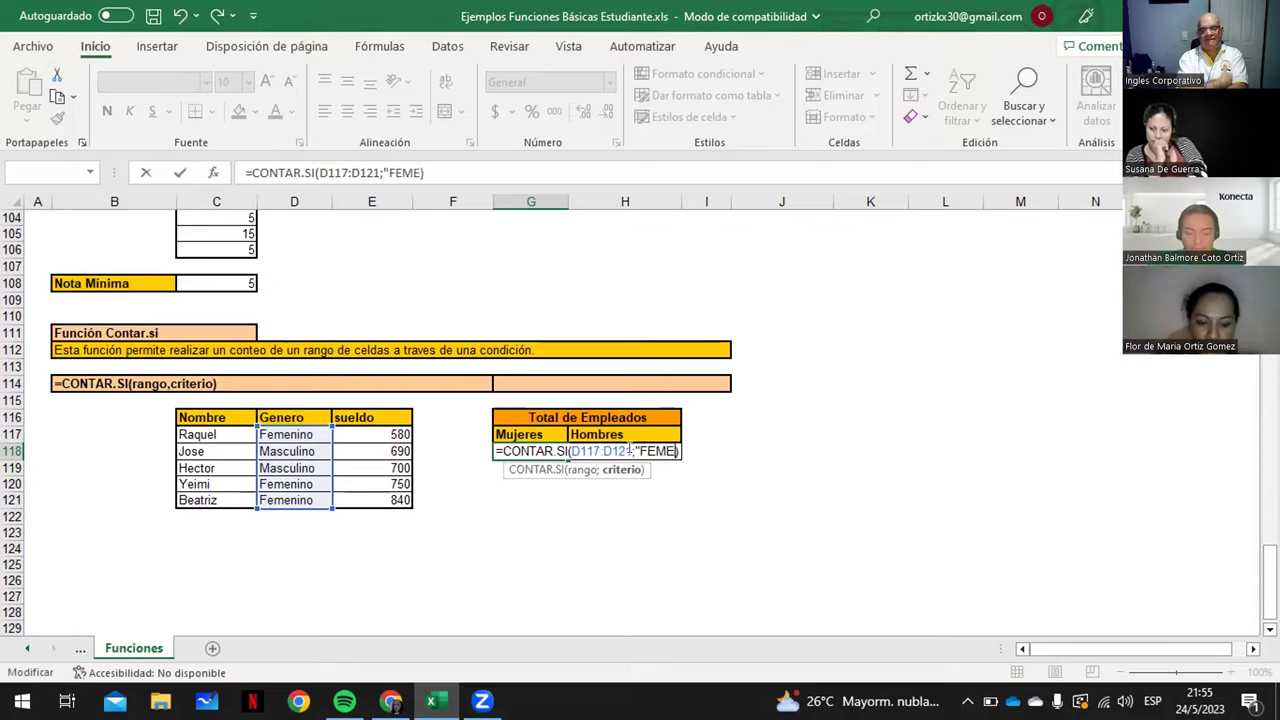
pyautogui.write('INO')
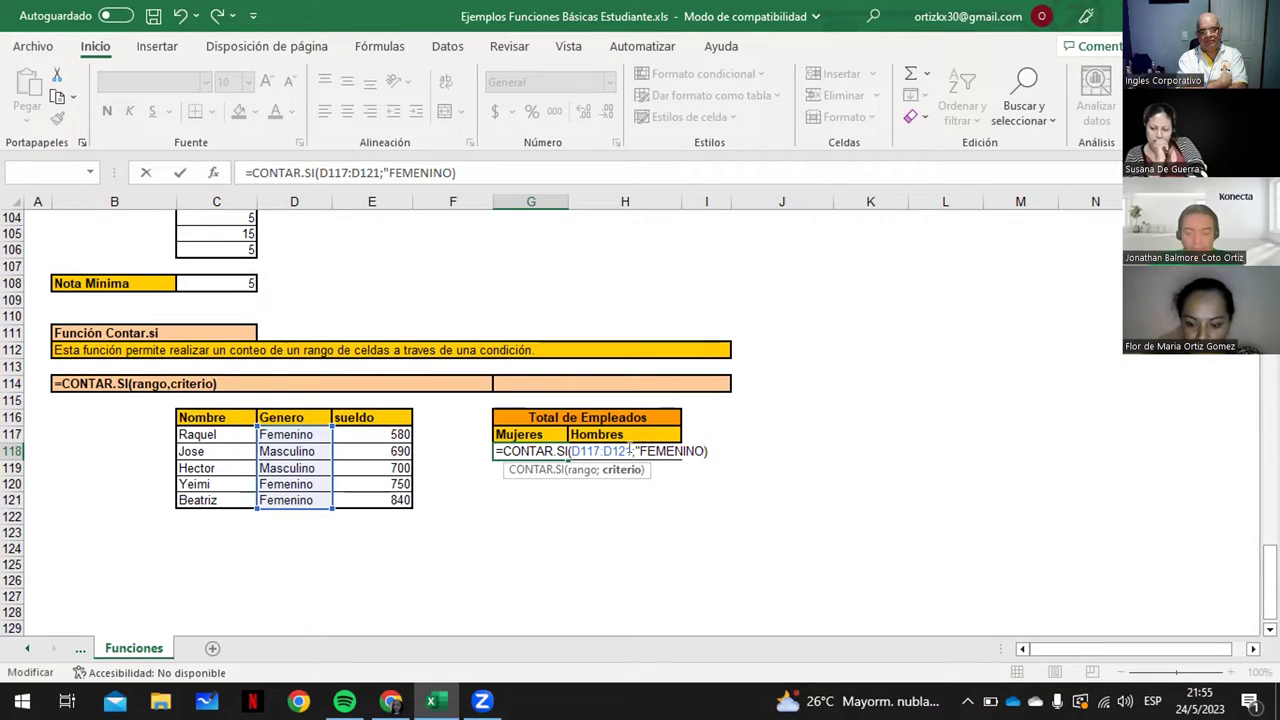
pyautogui.press('Left')
pyautogui.write('"')
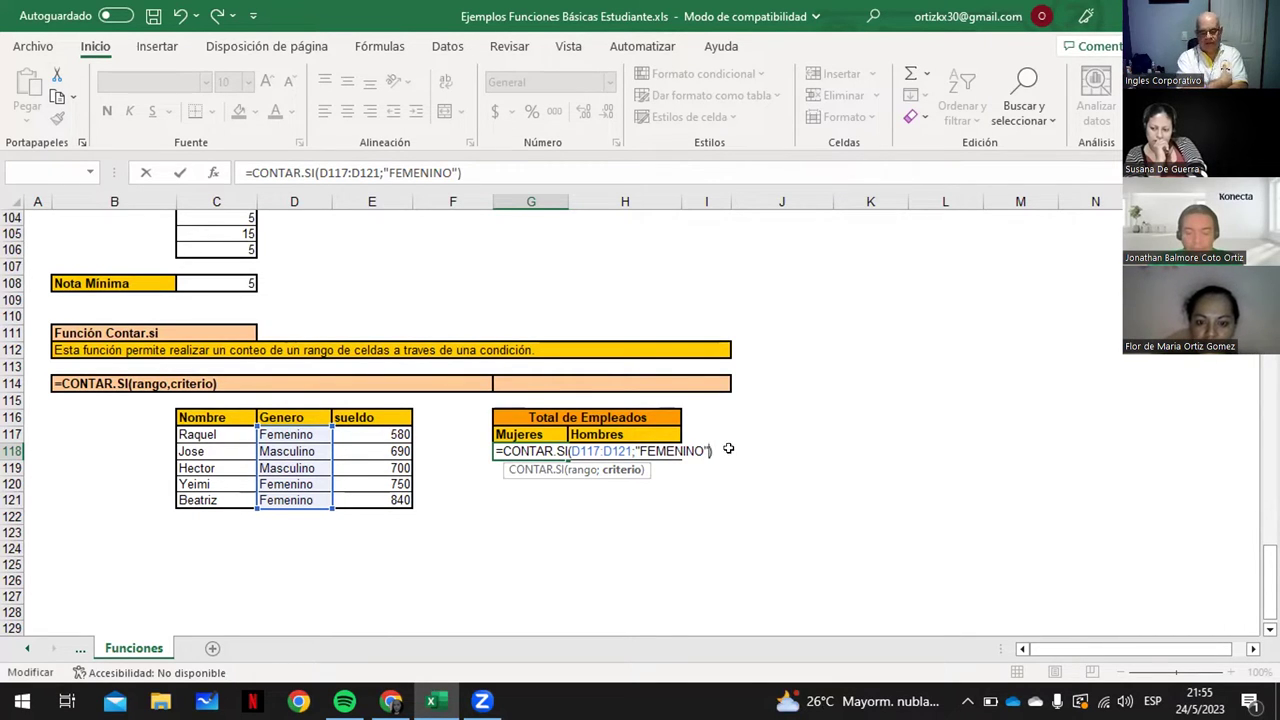
pyautogui.press('Return')
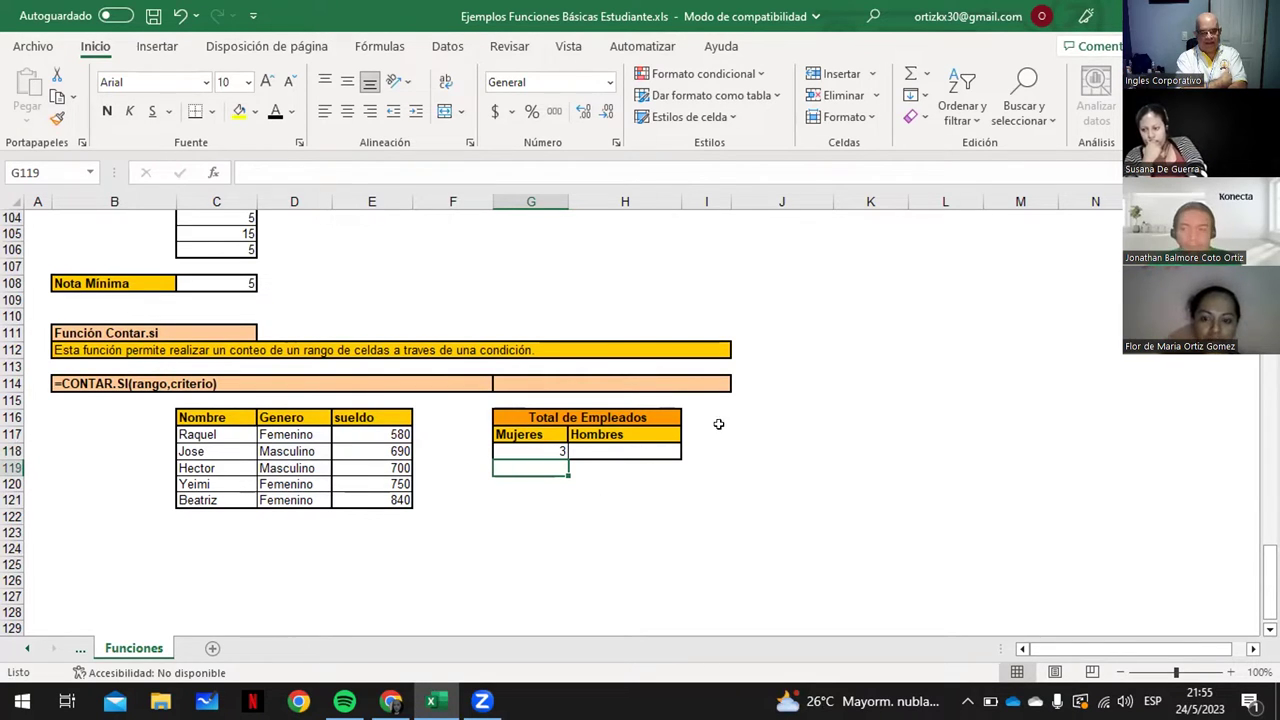
# Begin the Hombres total in H118 with =CONTAR.SI(, adding the missing period in the function name
pyautogui.click(597, 449)
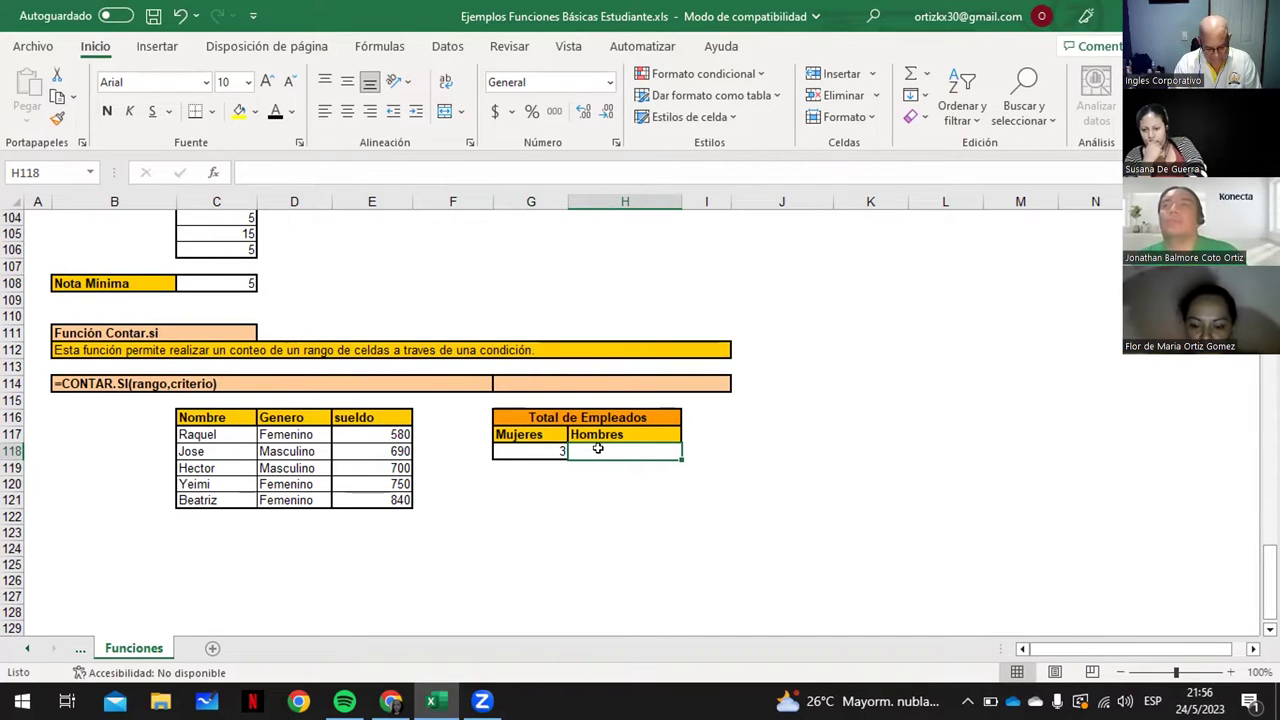
pyautogui.write('=')
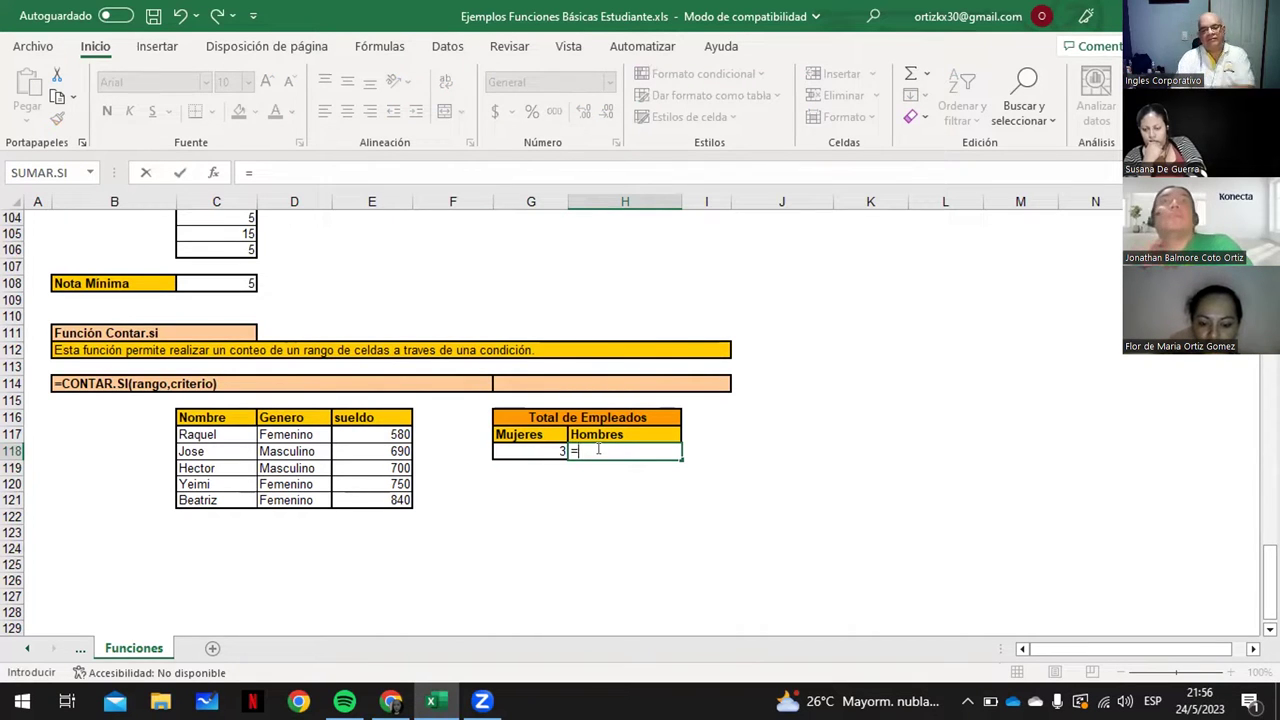
pyautogui.write('CONTAR')
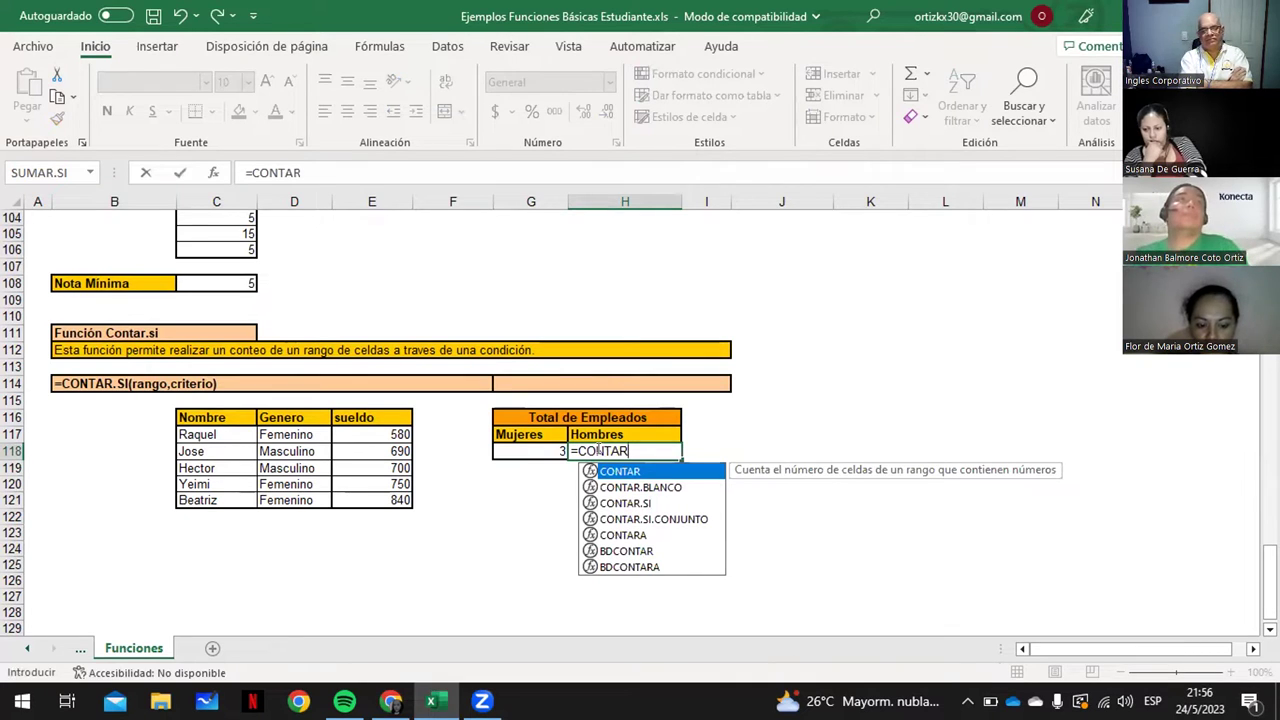
pyautogui.write('SI')
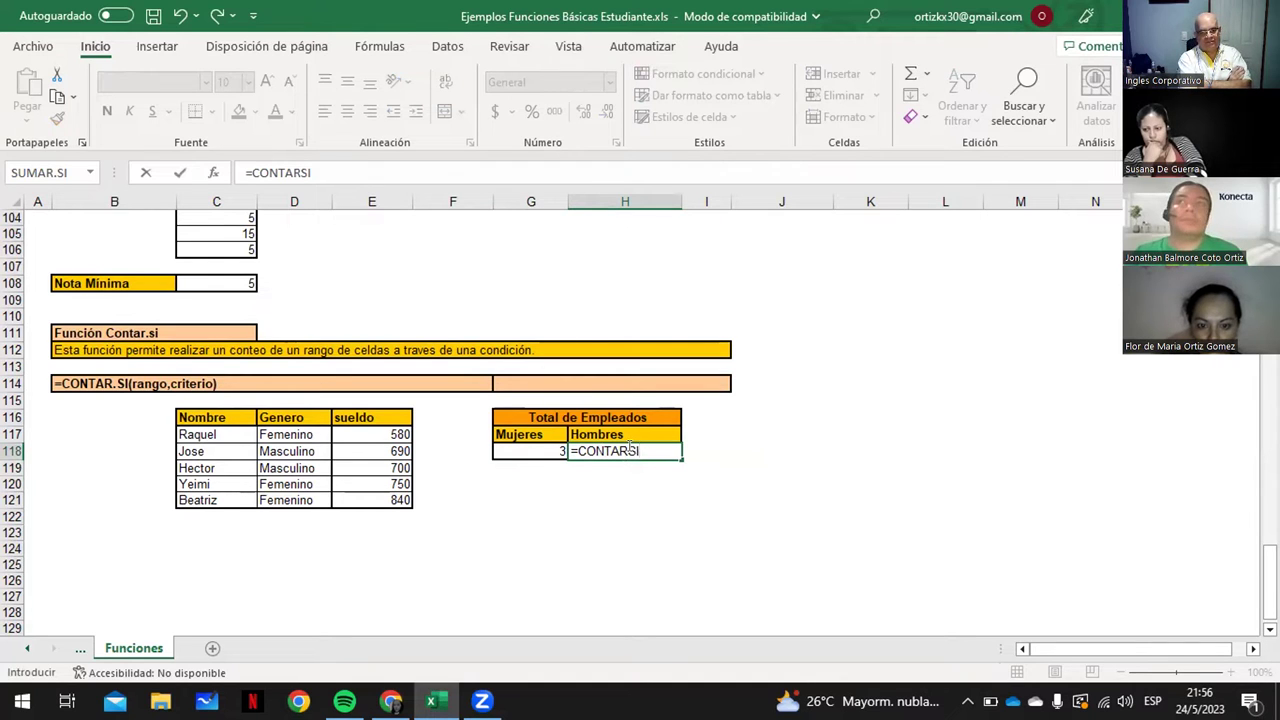
pyautogui.click(625, 451)
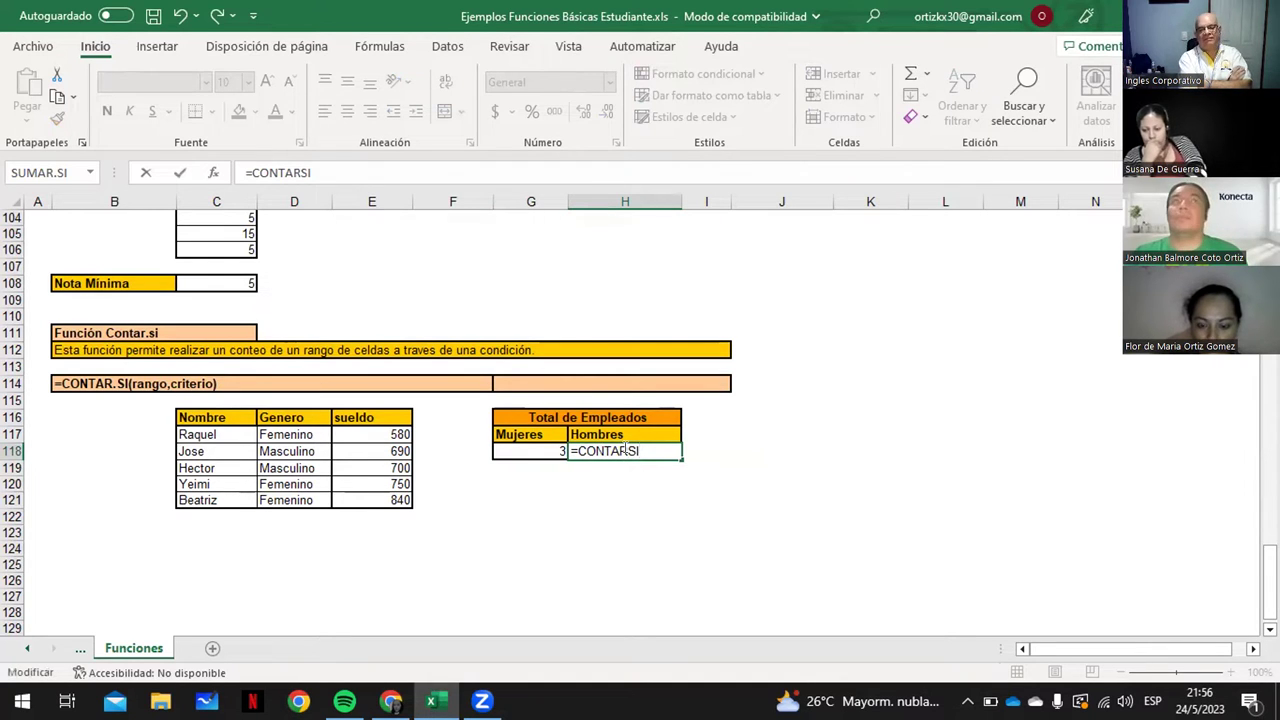
pyautogui.write('.')
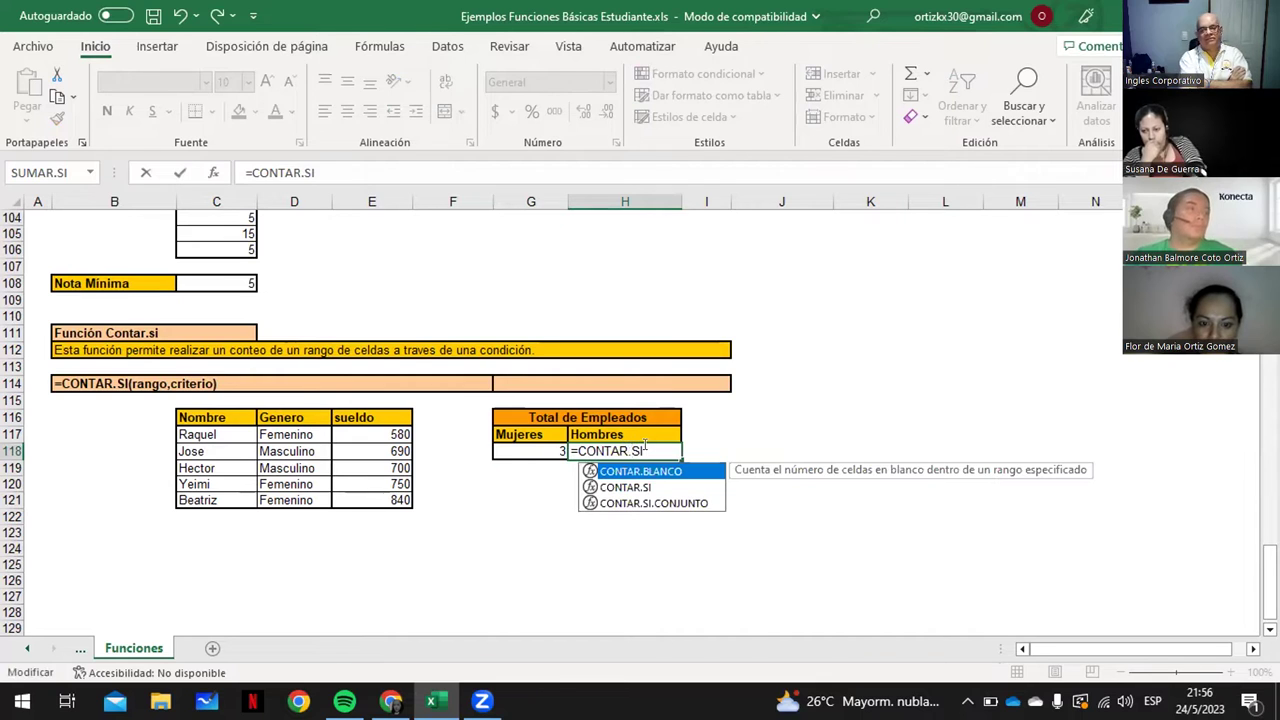
pyautogui.click(646, 448)
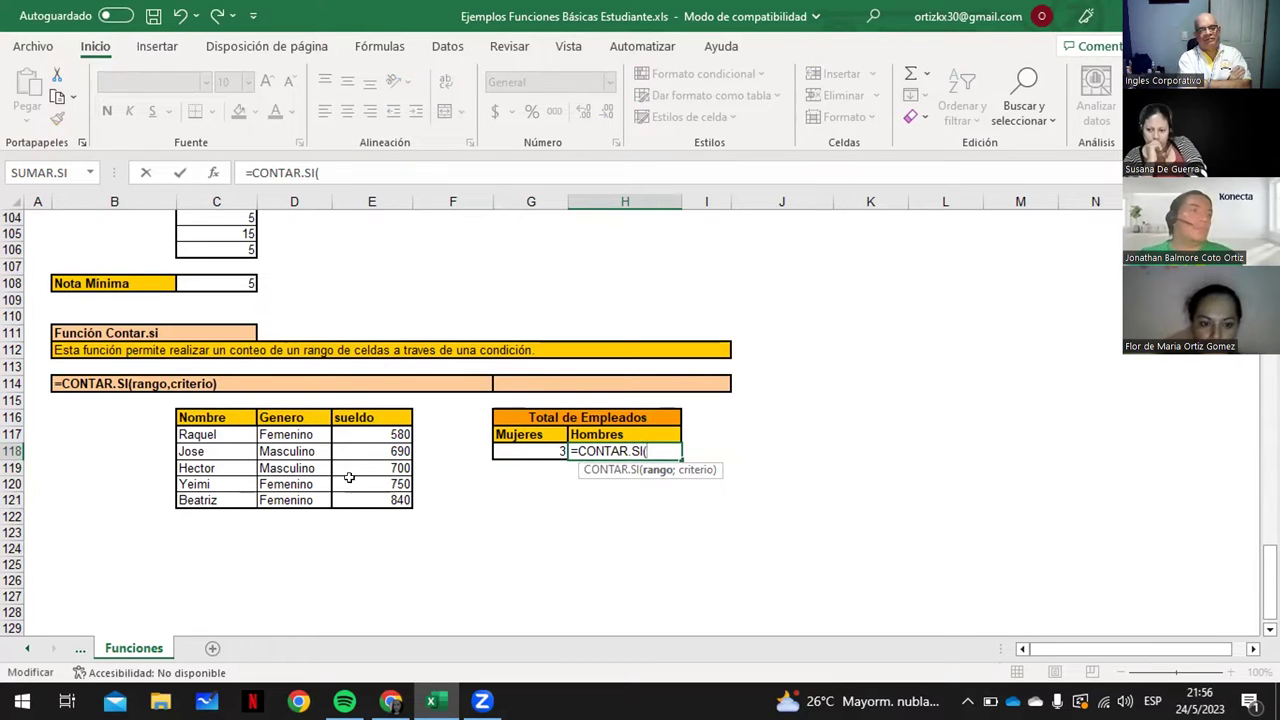
# Complete the Hombres formula in H118 with the Genero range D117:D121 and the criterion "MASCULINO", and enter it
pyautogui.click(298, 430)
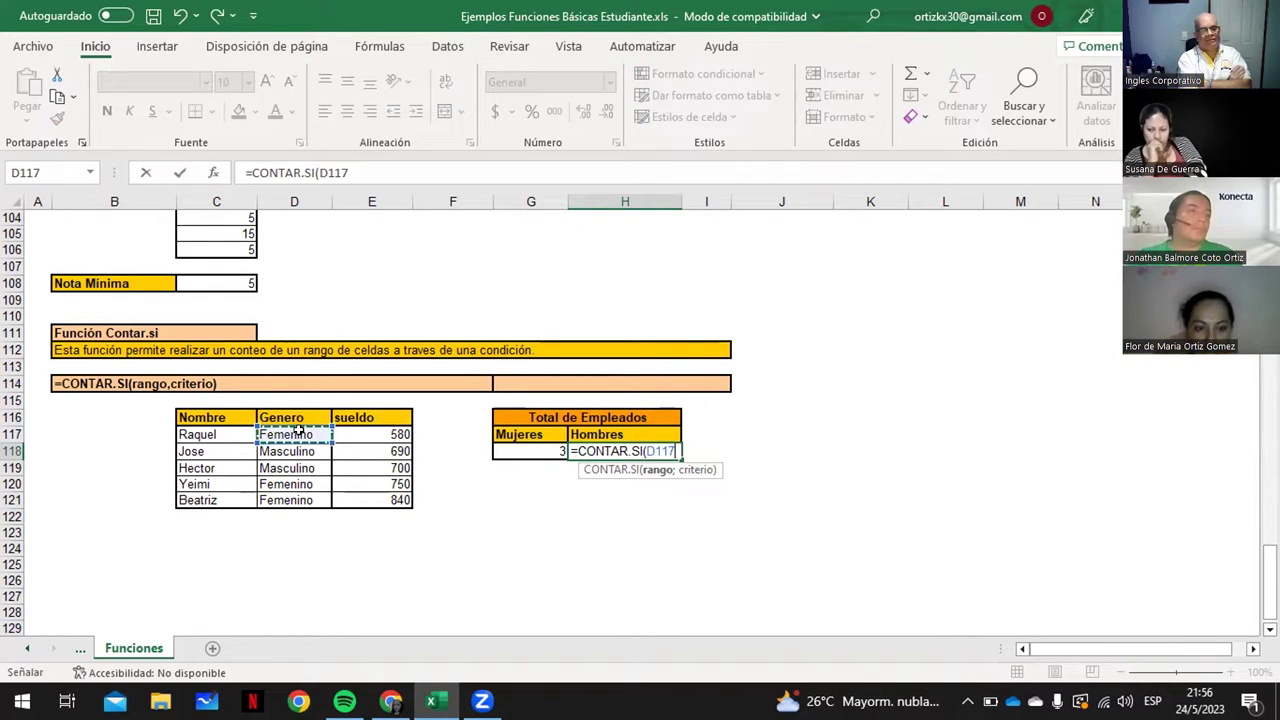
pyautogui.moveTo(298, 430); pyautogui.dragTo(298, 490)
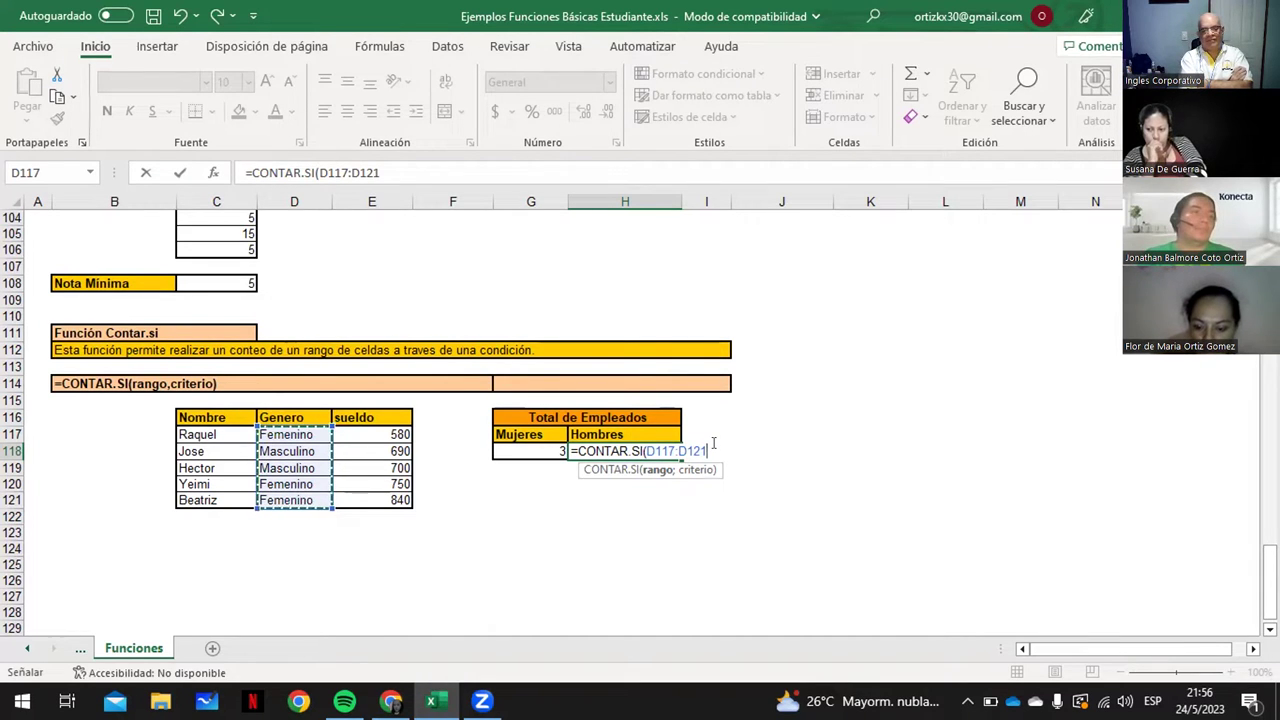
pyautogui.write(';')
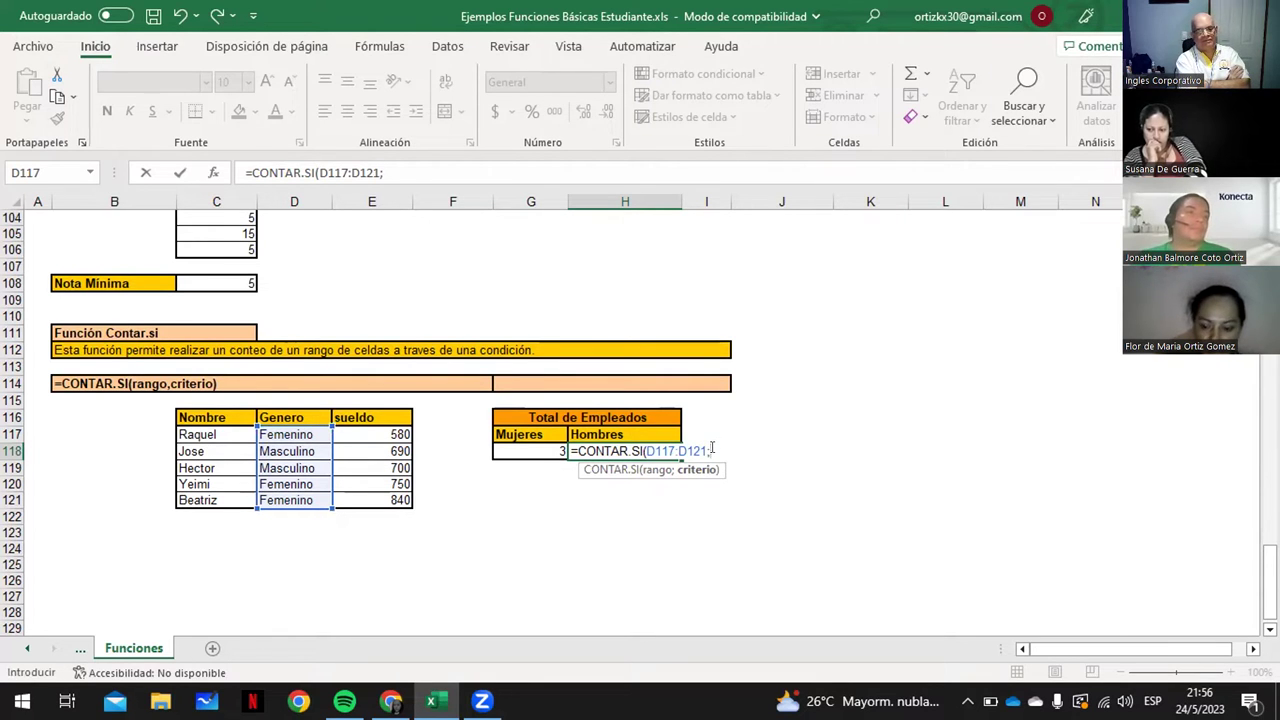
pyautogui.write('"MASC')
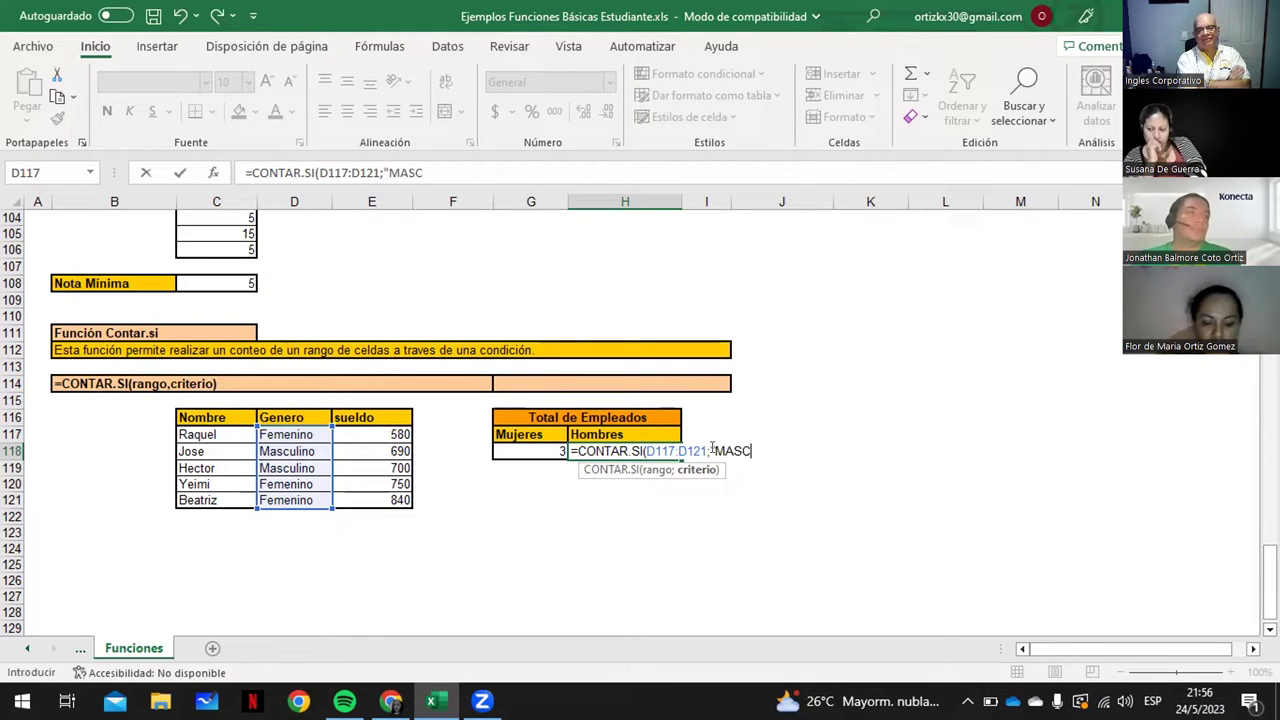
pyautogui.write('ULINO')
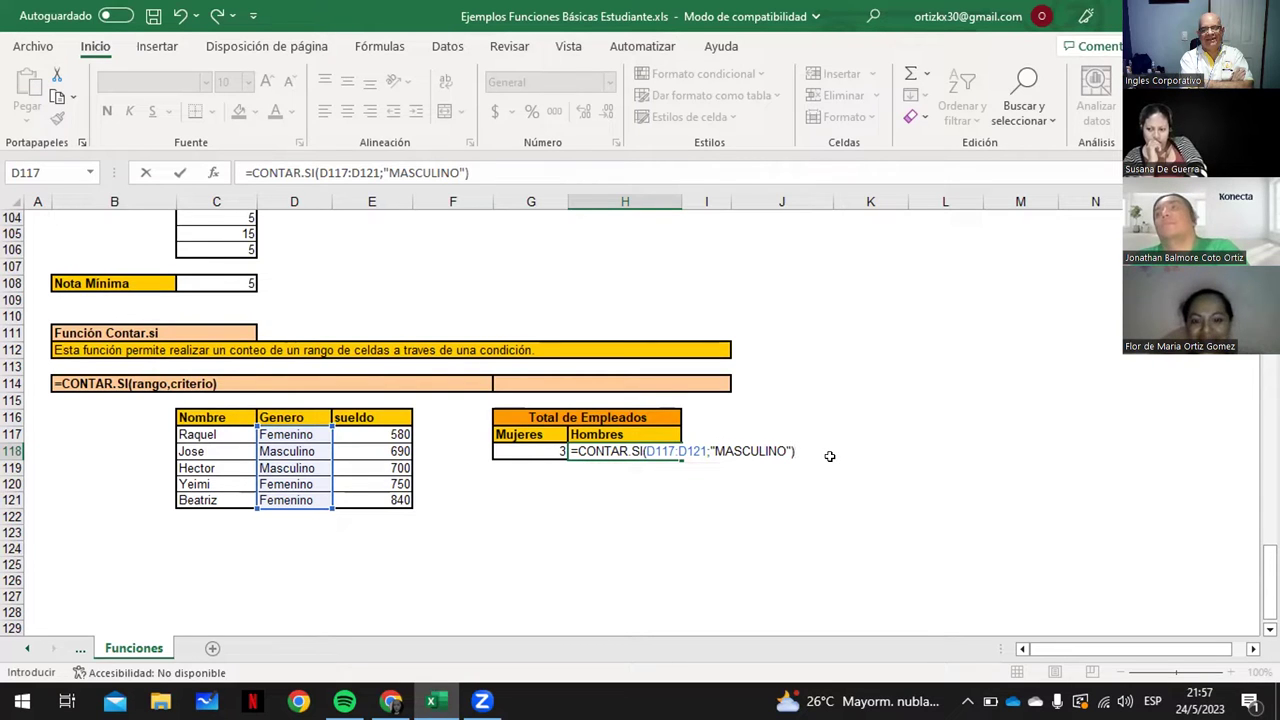
pyautogui.press('Return')
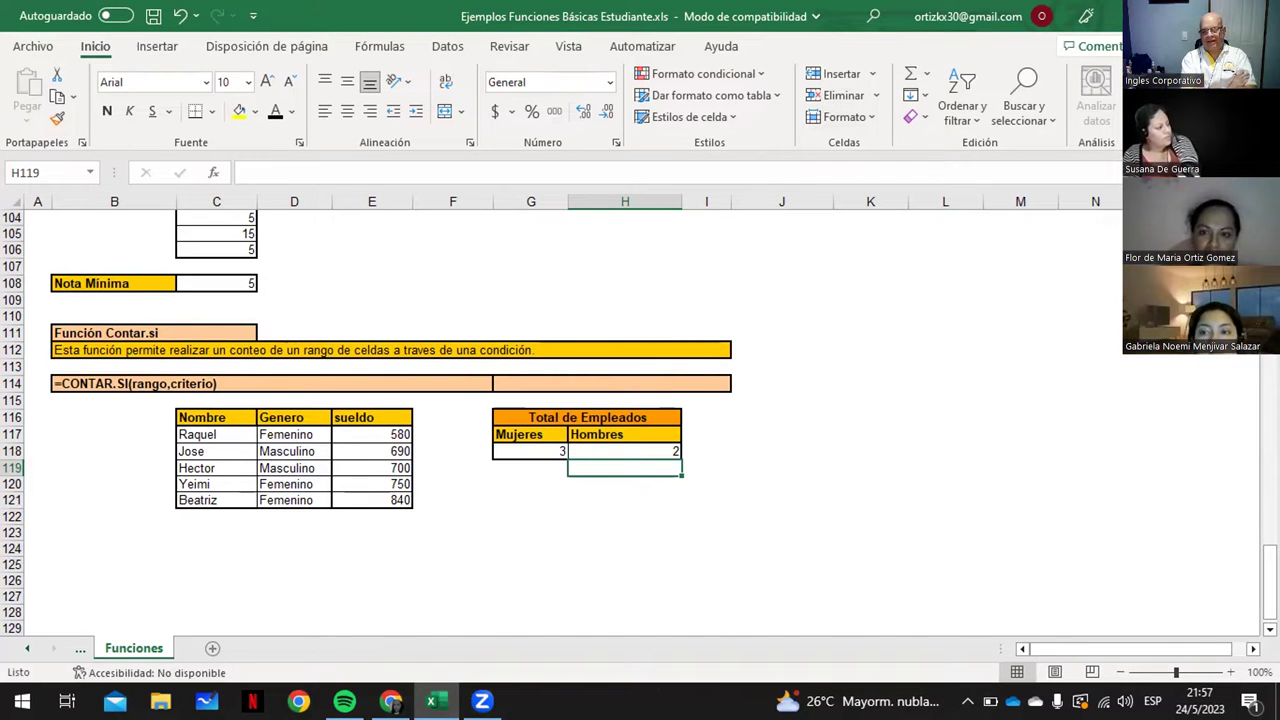
# Switch to the Chrome window showing the Zoom page
pyautogui.hotkey('alt', 'Tab')
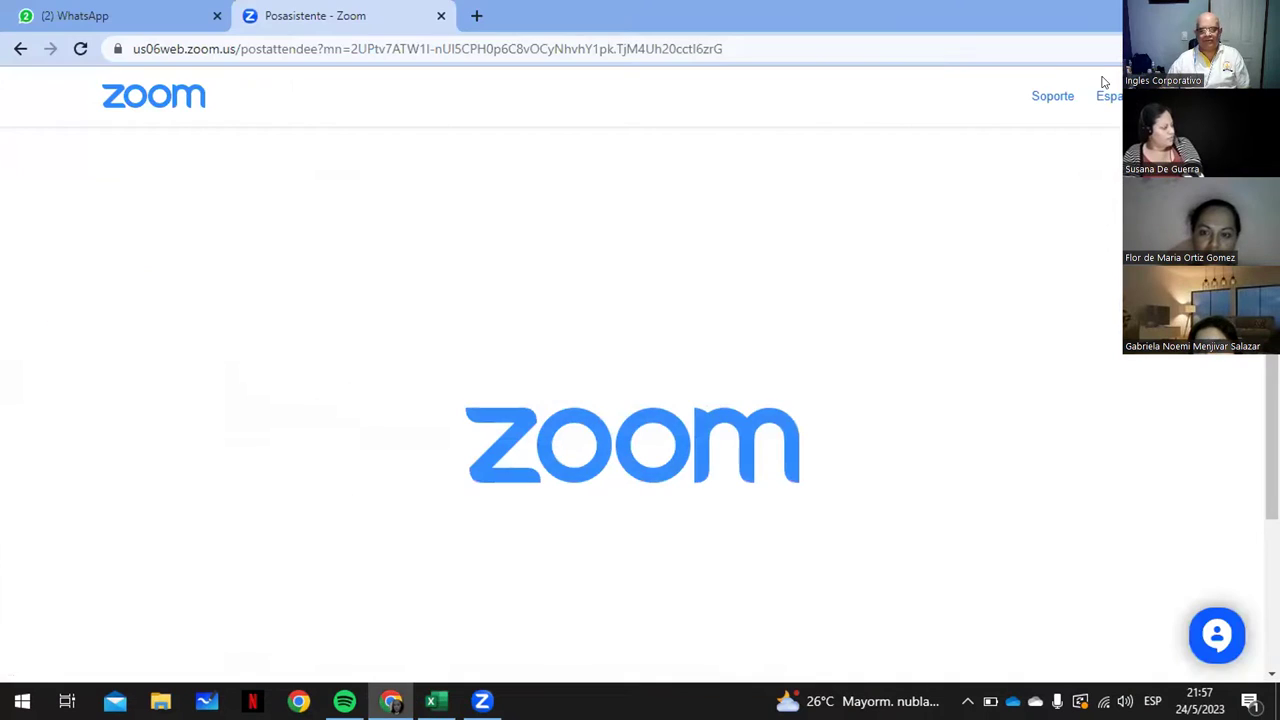